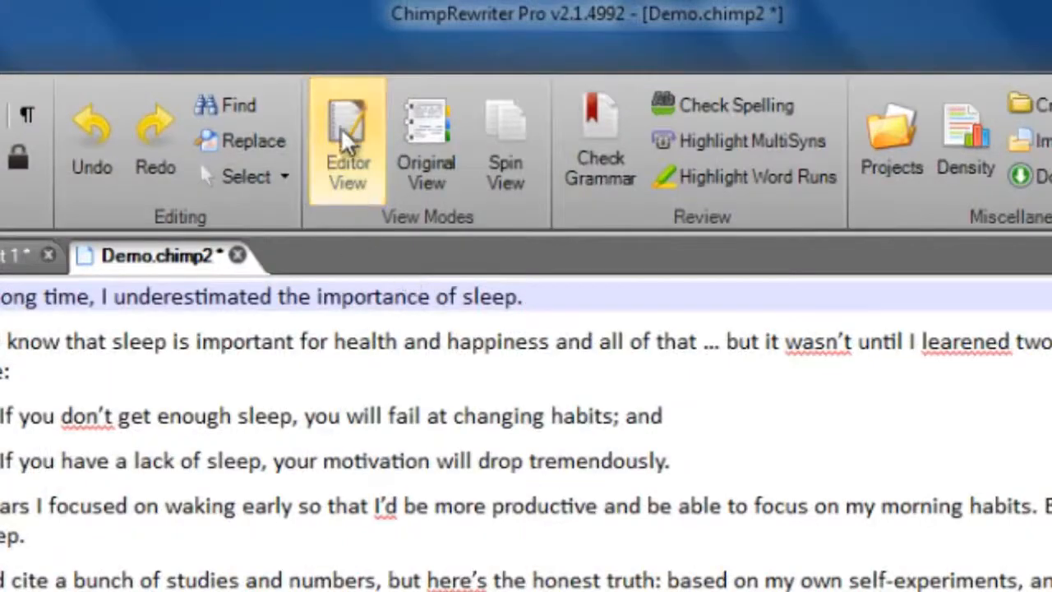
# Show the document in Editor View and look up synonyms for "happiness" and for the phrase "health and happiness"
pyautogui.click(341, 131)
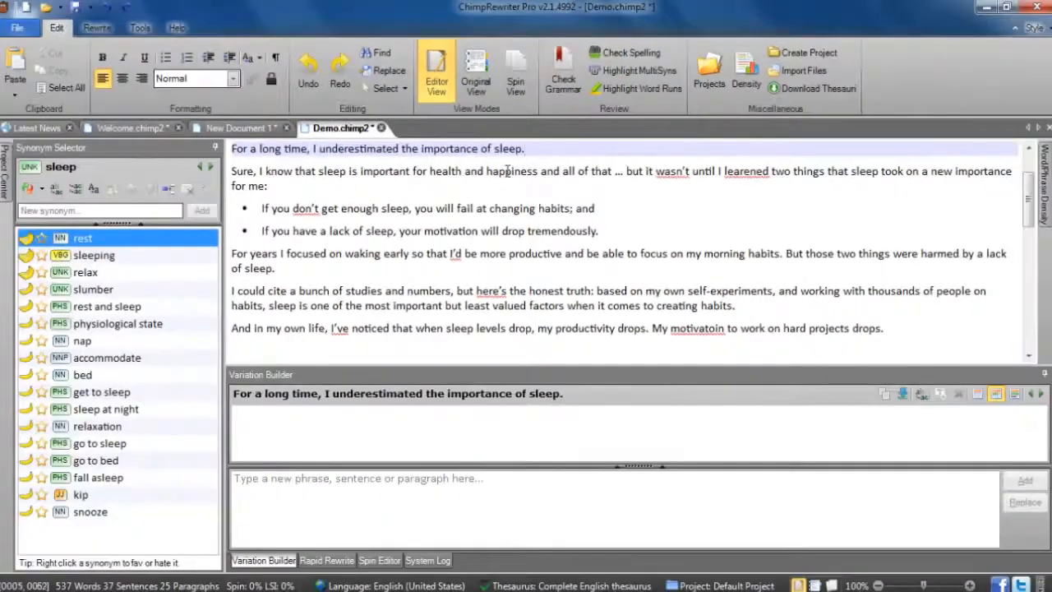
pyautogui.rightClick(507, 171)
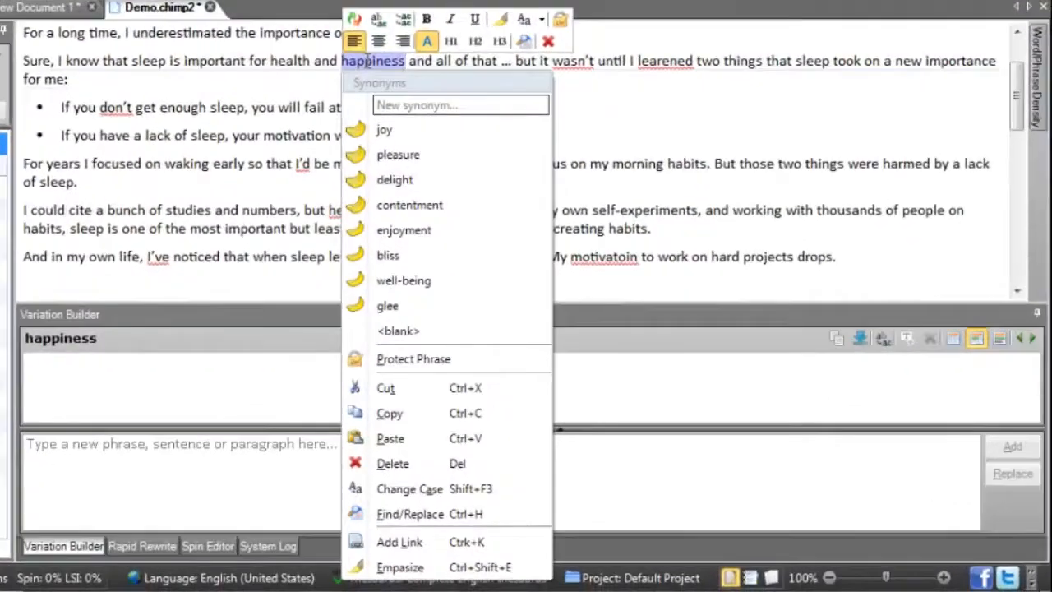
pyautogui.click(305, 80)
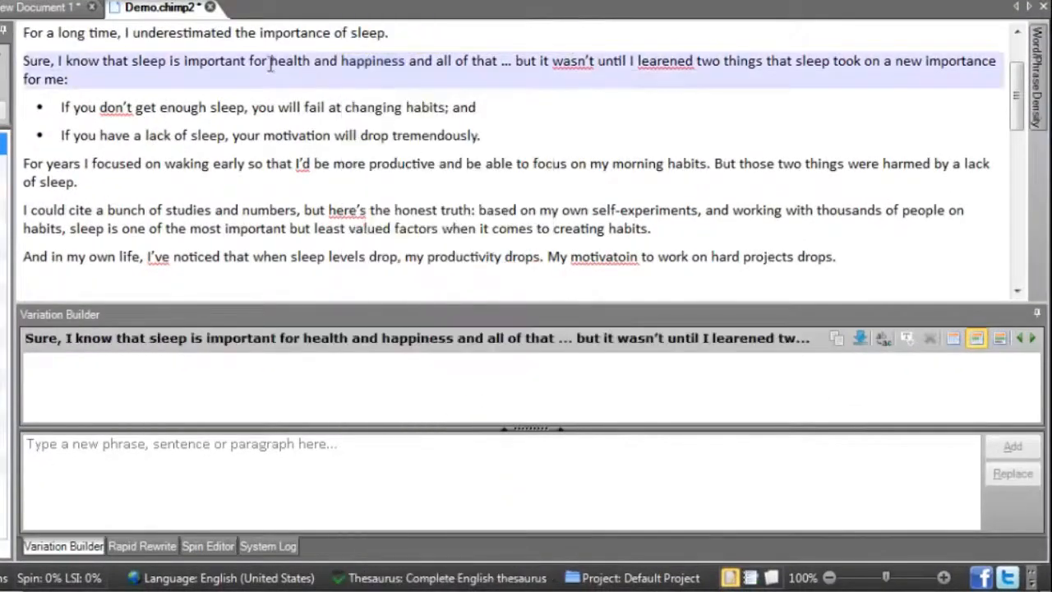
pyautogui.moveTo(272, 61); pyautogui.dragTo(365, 65)
pyautogui.rightClick(365, 64)
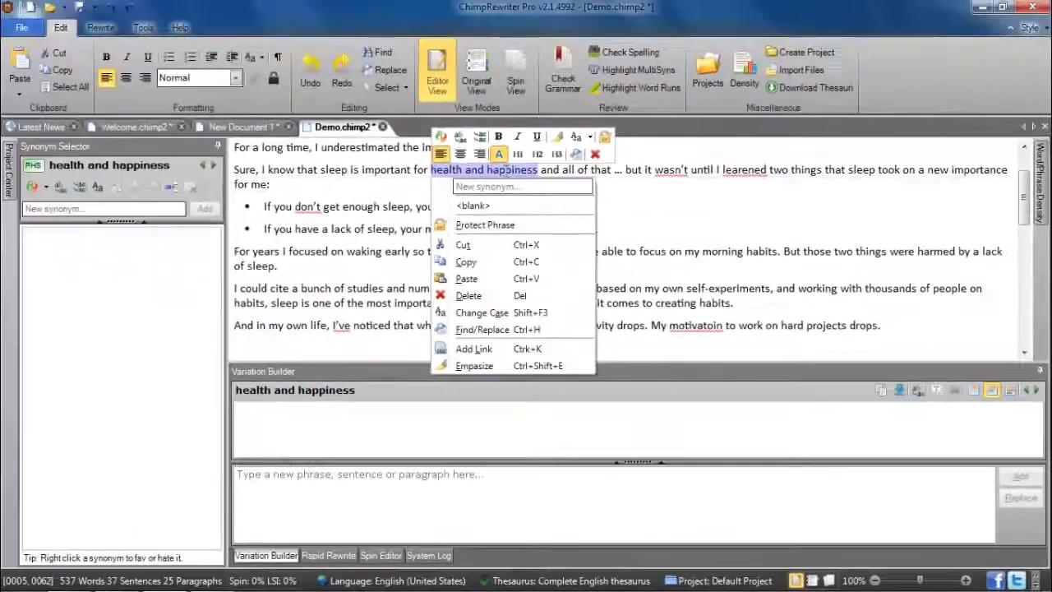
# Step through the phrases following "health and happiness" and add "of these" as a synonym for "of that"
pyautogui.press('Right')
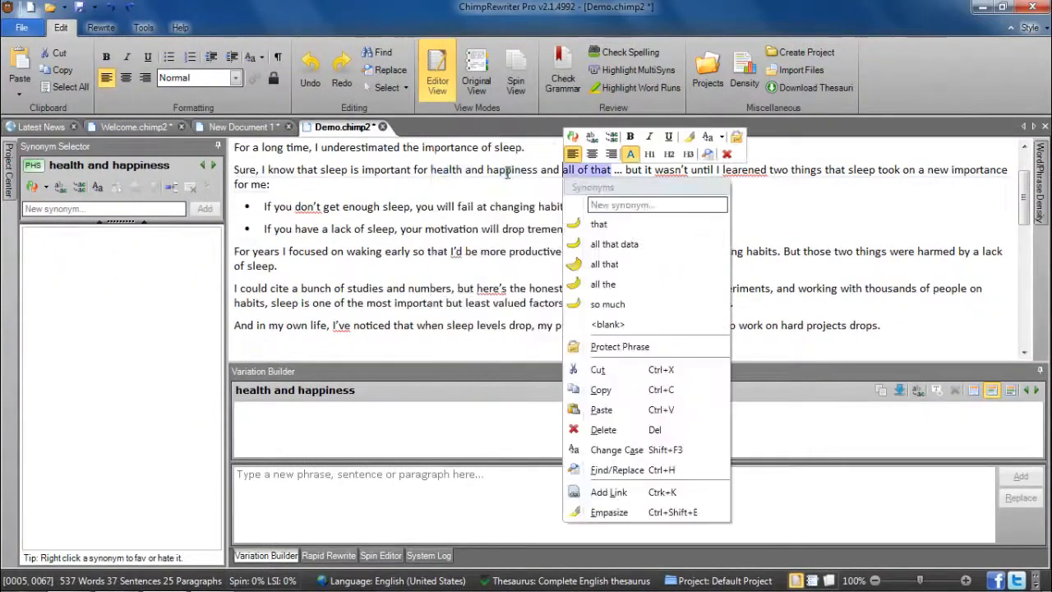
pyautogui.press('Right')
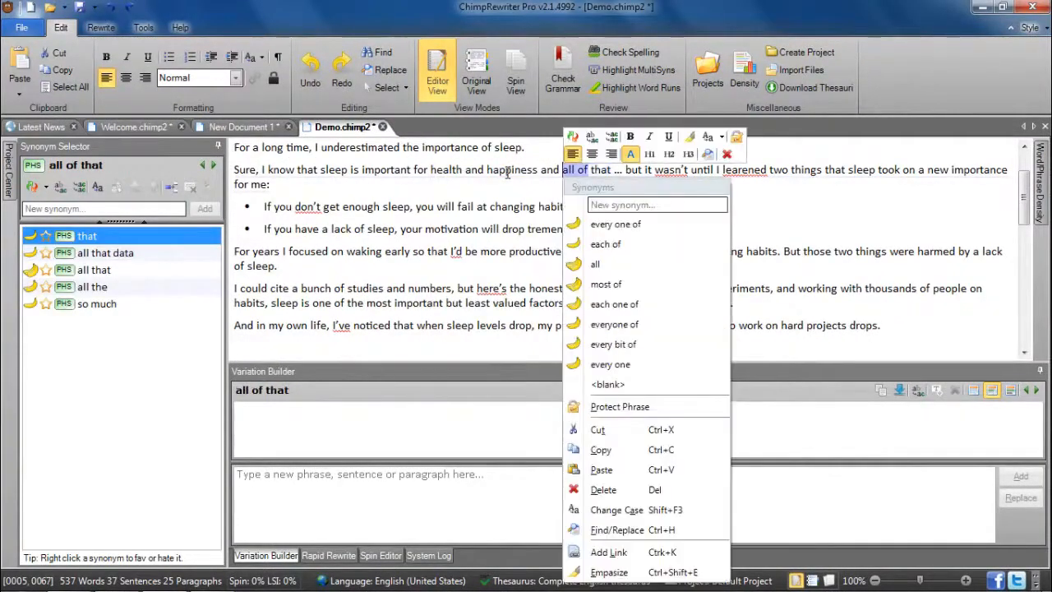
pyautogui.press('Right')
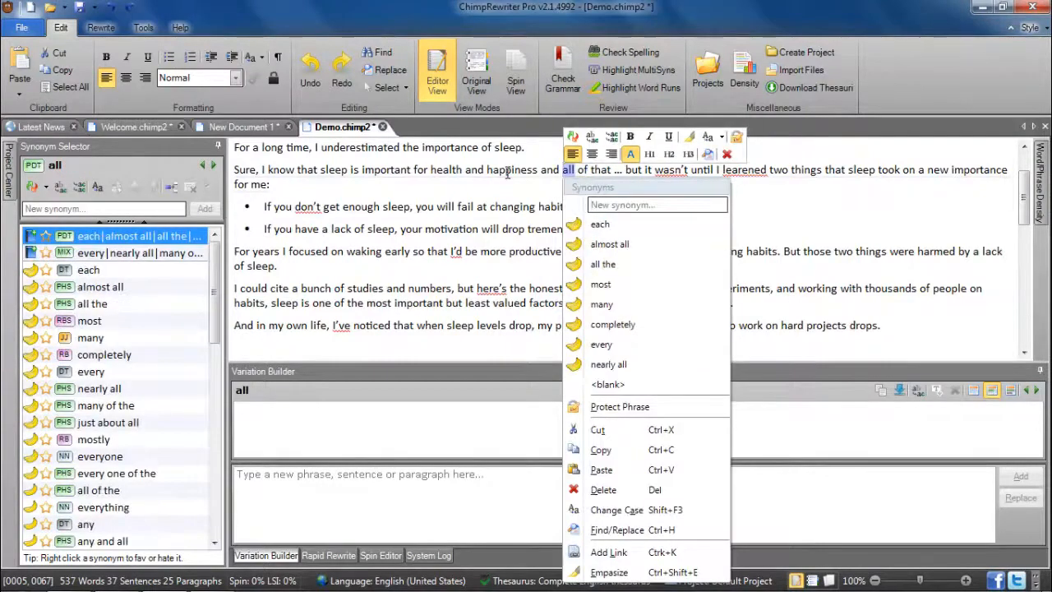
pyautogui.press('Right')
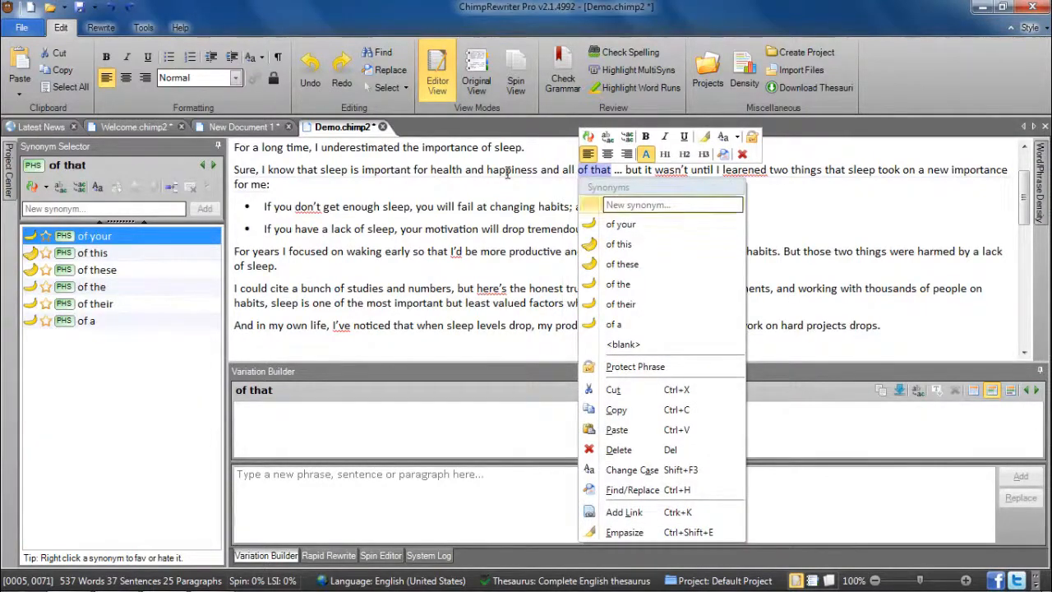
pyautogui.press('Down')
pyautogui.press('Down')
pyautogui.press('Down')
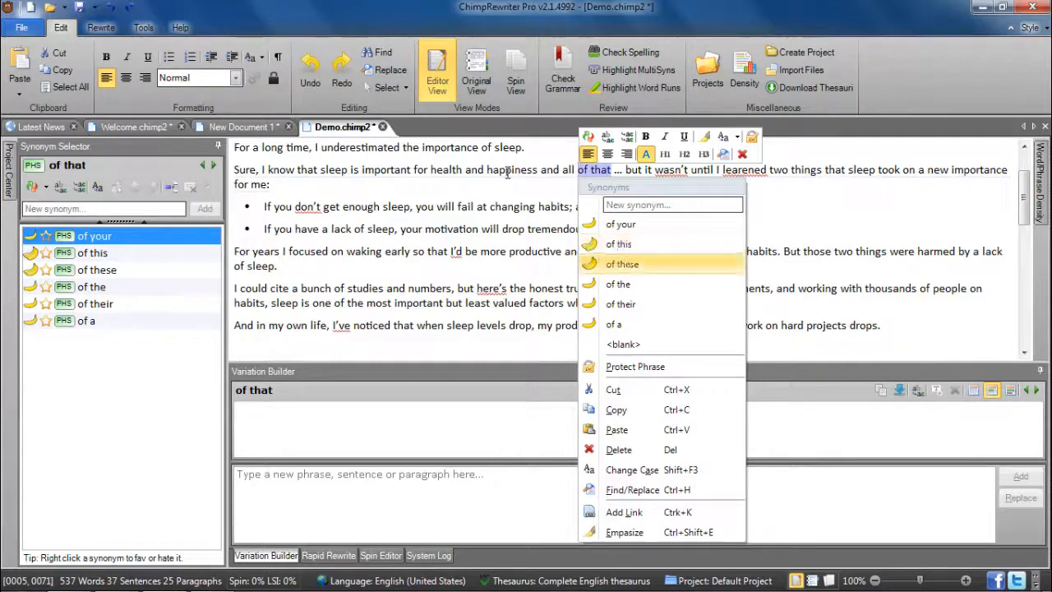
pyautogui.press('Return')
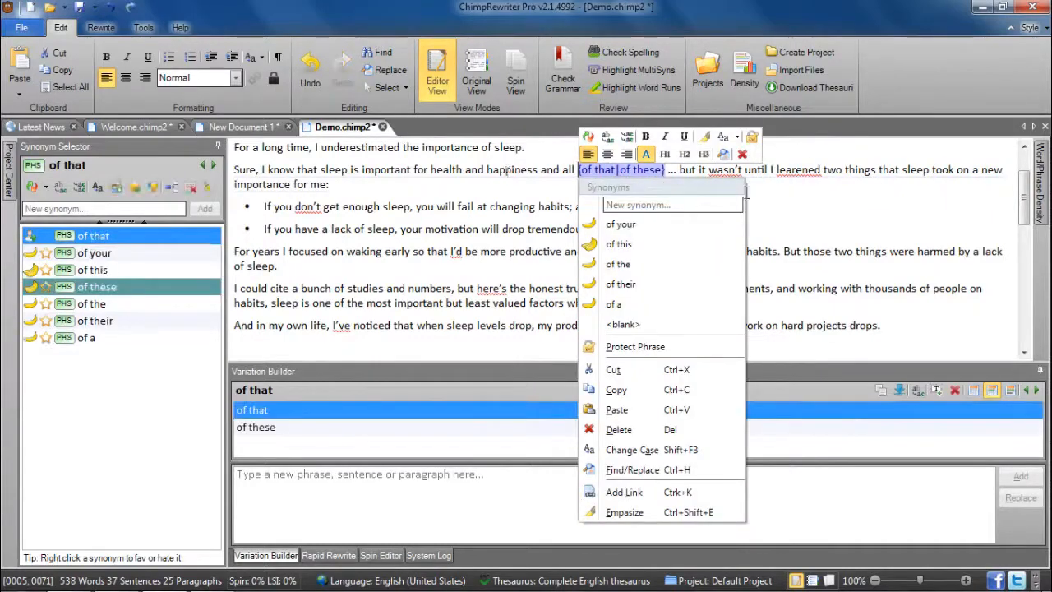
pyautogui.click(830, 206)
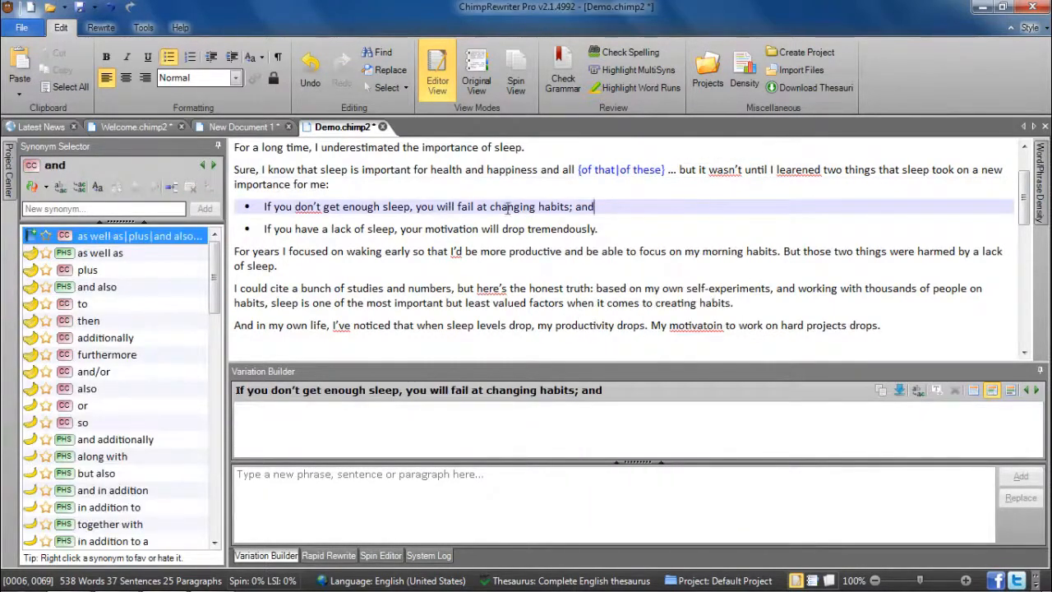
# Review the synonym suggestions for "habits" in the first bullet, including the full synonym list
pyautogui.rightClick(542, 206)
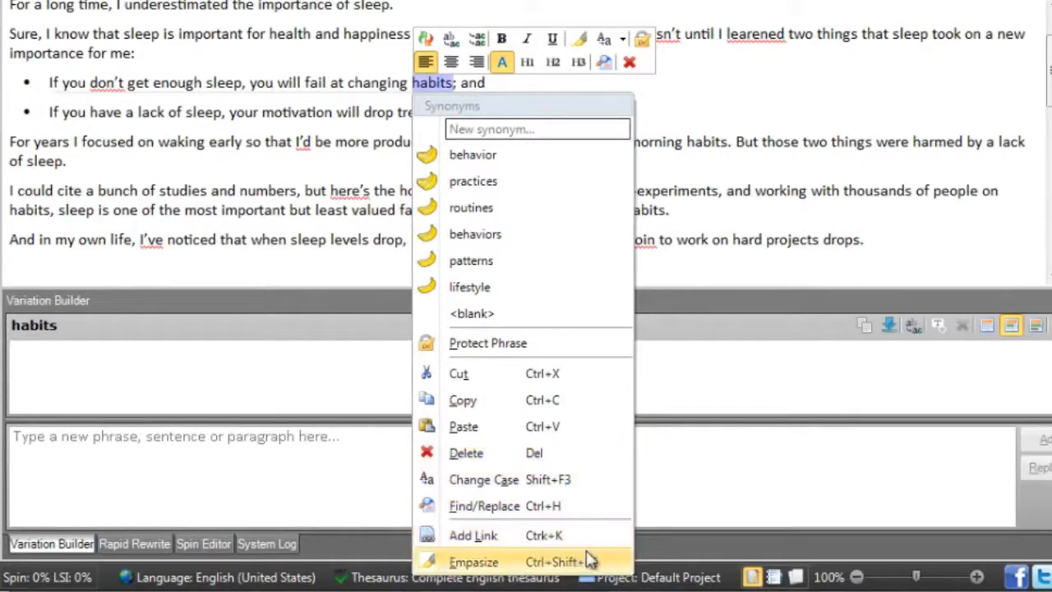
pyautogui.click(681, 283)
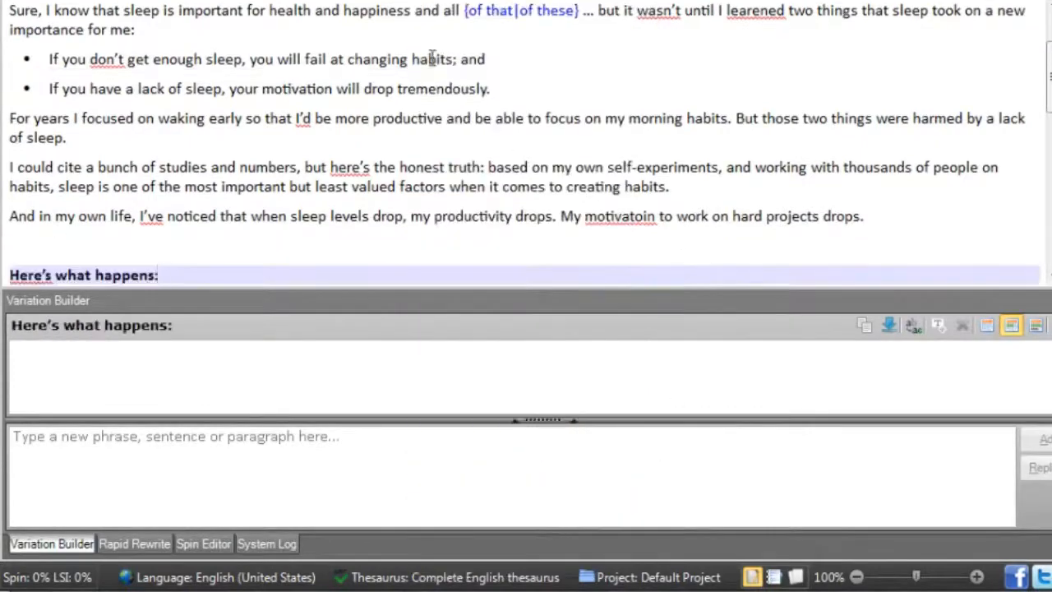
pyautogui.rightClick(419, 58)
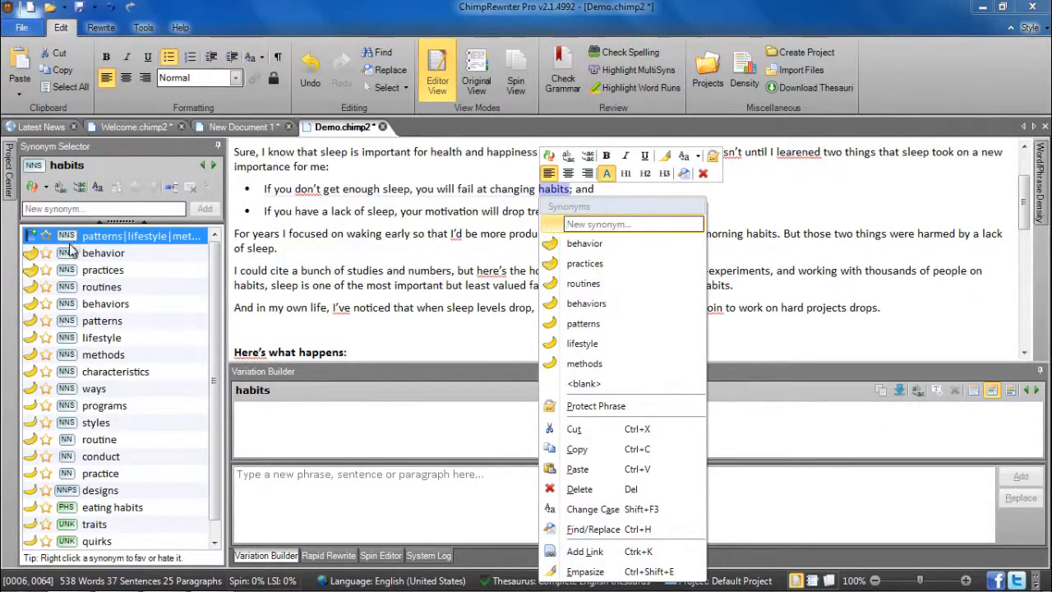
pyautogui.click(92, 208)
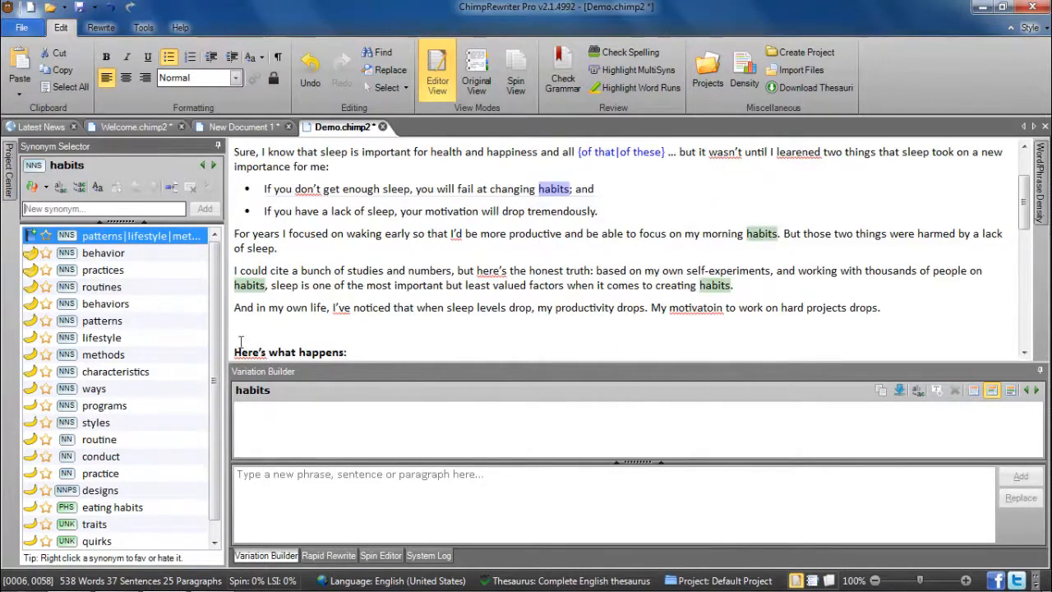
pyautogui.click(320, 329)
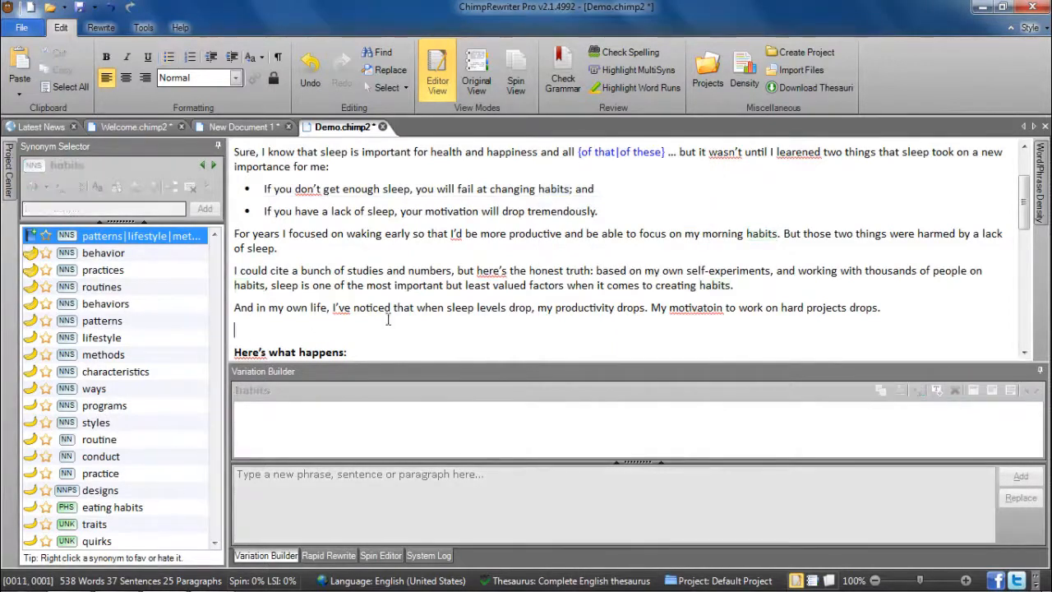
# Protect the word "productive" in the paragraph beginning "For years I focused" and check the project's protected terms
pyautogui.rightClick(535, 236)
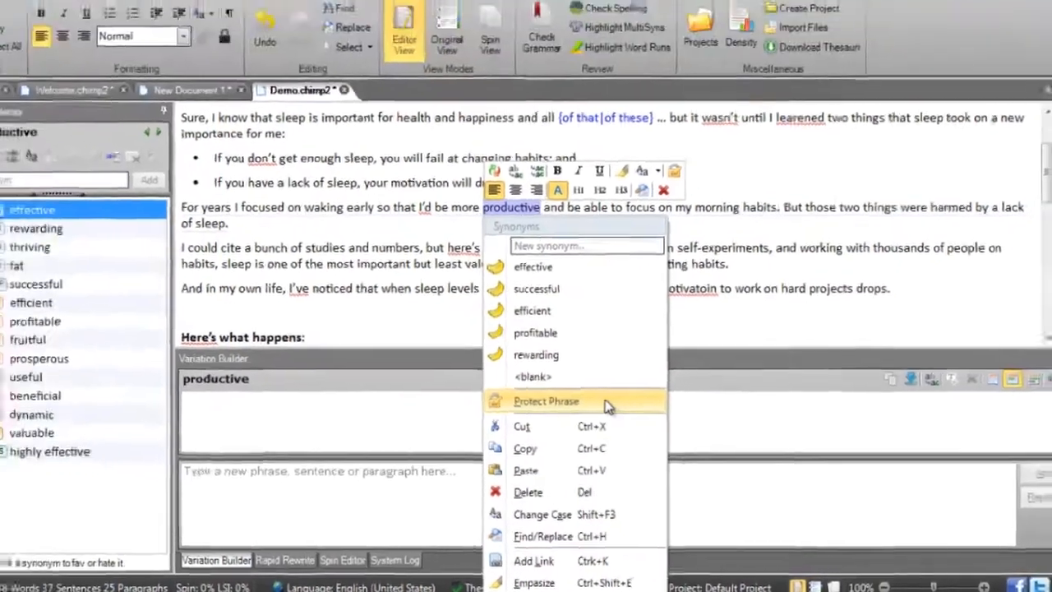
pyautogui.click(227, 273)
pyautogui.click(11, 192)
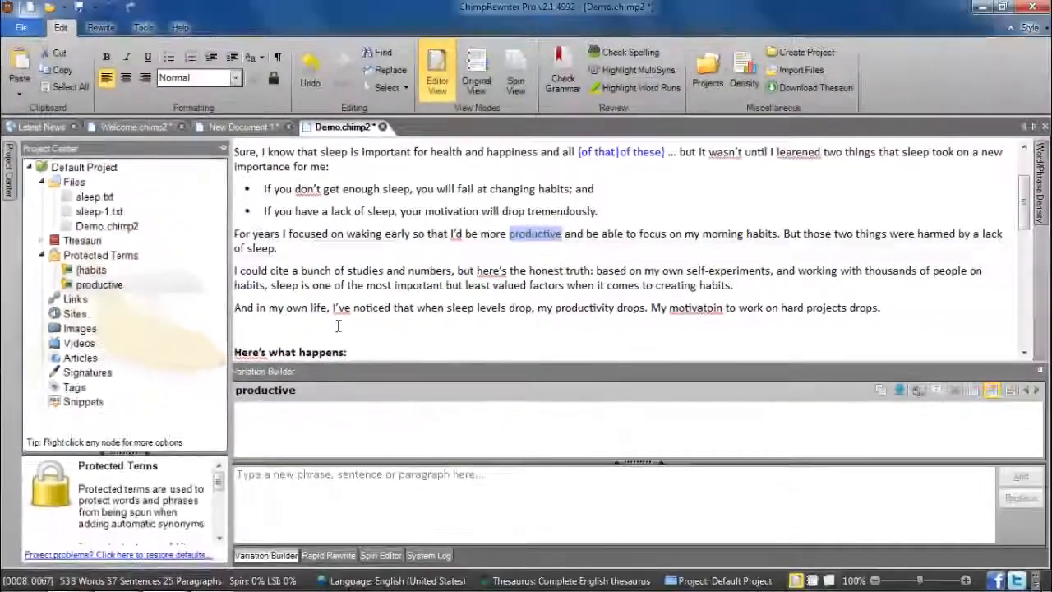
pyautogui.click(465, 322)
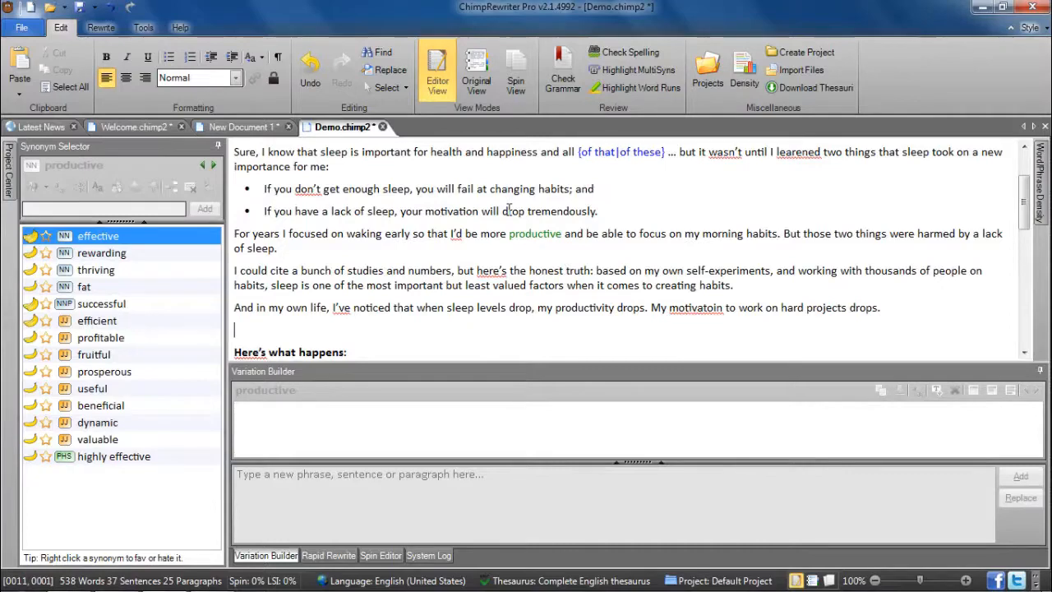
# In the second bullet, delete the word "motivation" and change "tremendously" to uppercase
pyautogui.rightClick(452, 211)
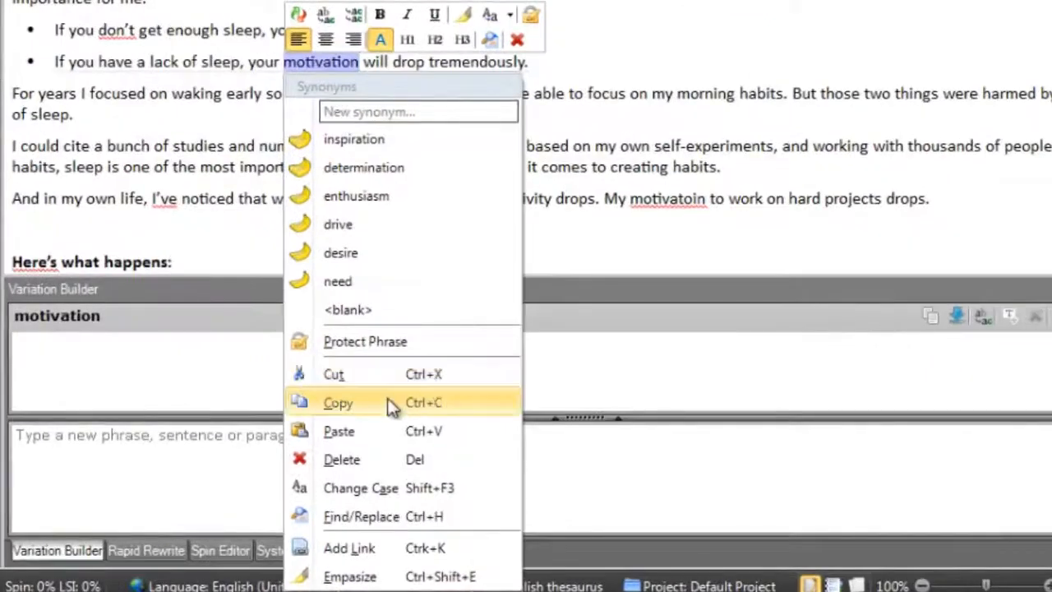
pyautogui.click(356, 460)
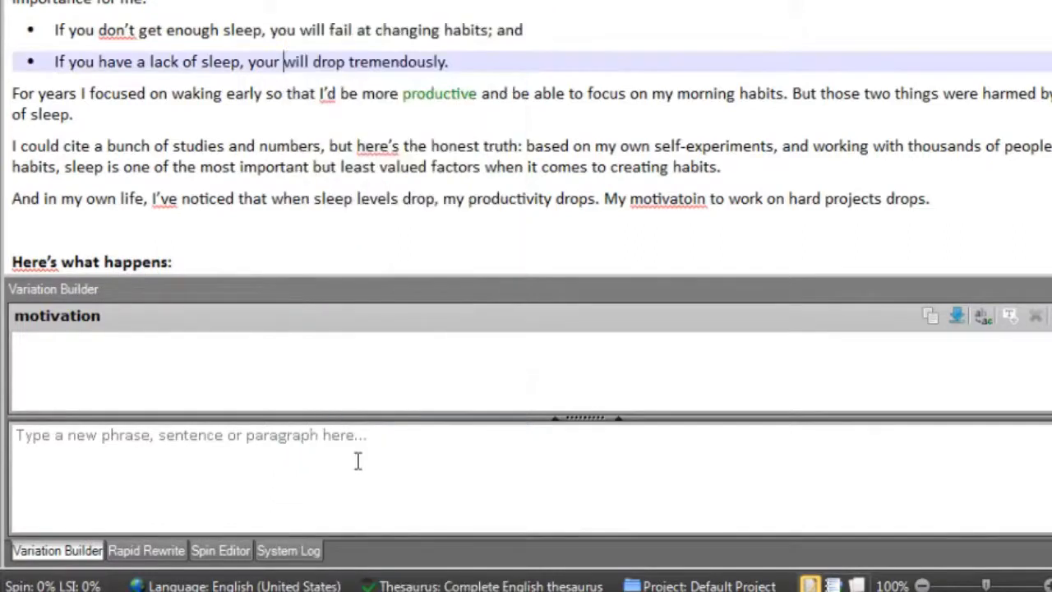
pyautogui.rightClick(383, 64)
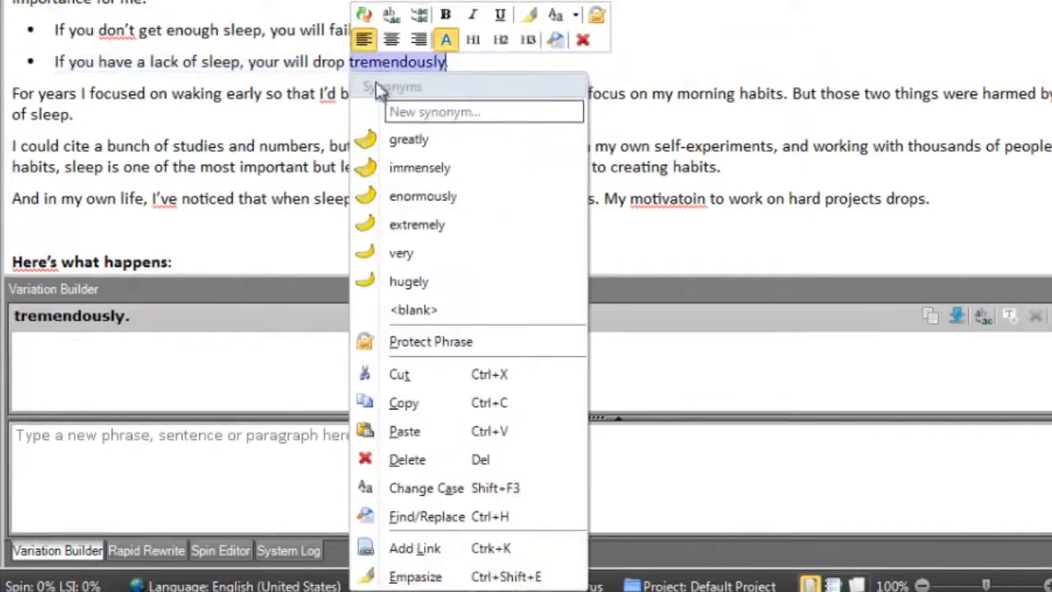
pyautogui.click(527, 497)
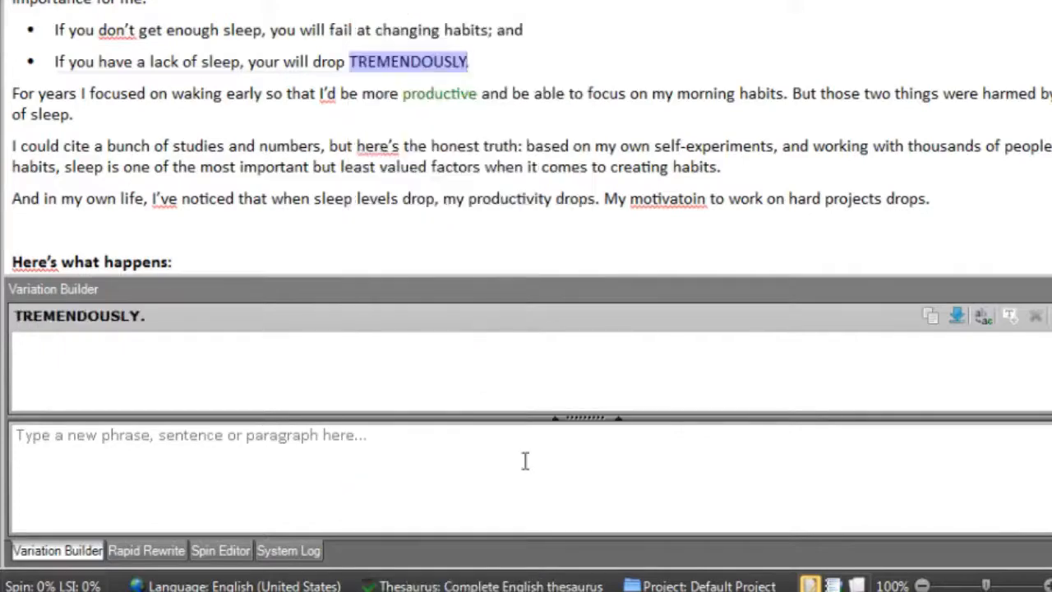
# Search the document for successive occurrences of "focus", starting from that word in the text, and close the search
pyautogui.rightClick(605, 95)
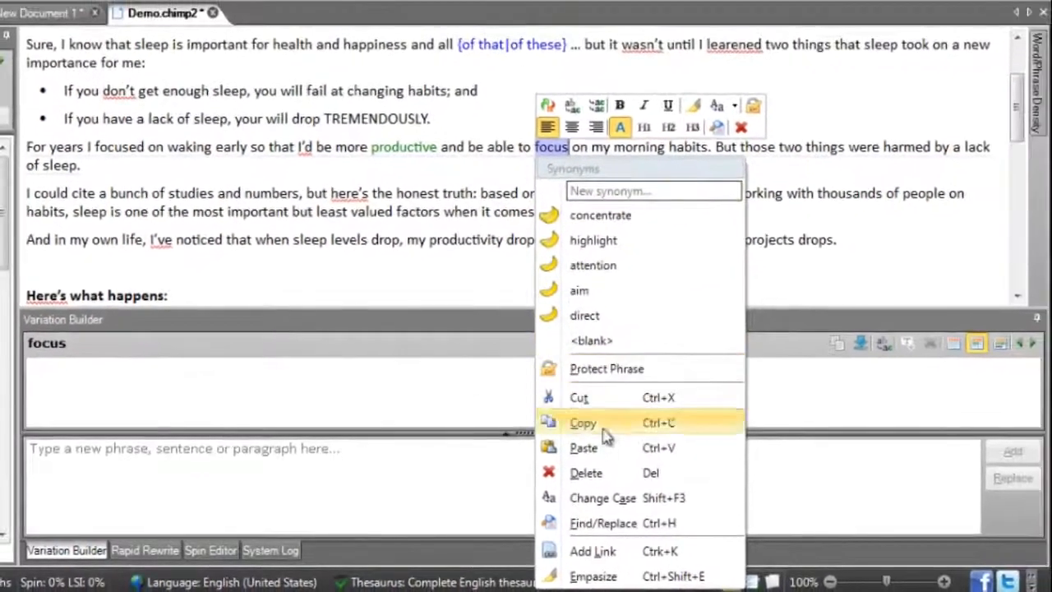
pyautogui.click(637, 524)
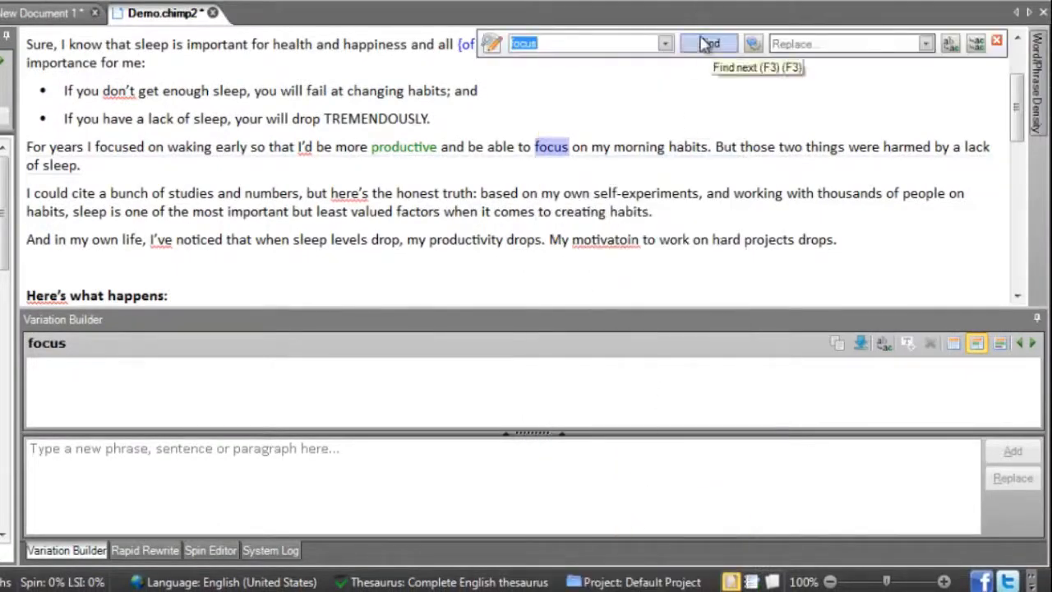
pyautogui.click(704, 42)
pyautogui.click(704, 42)
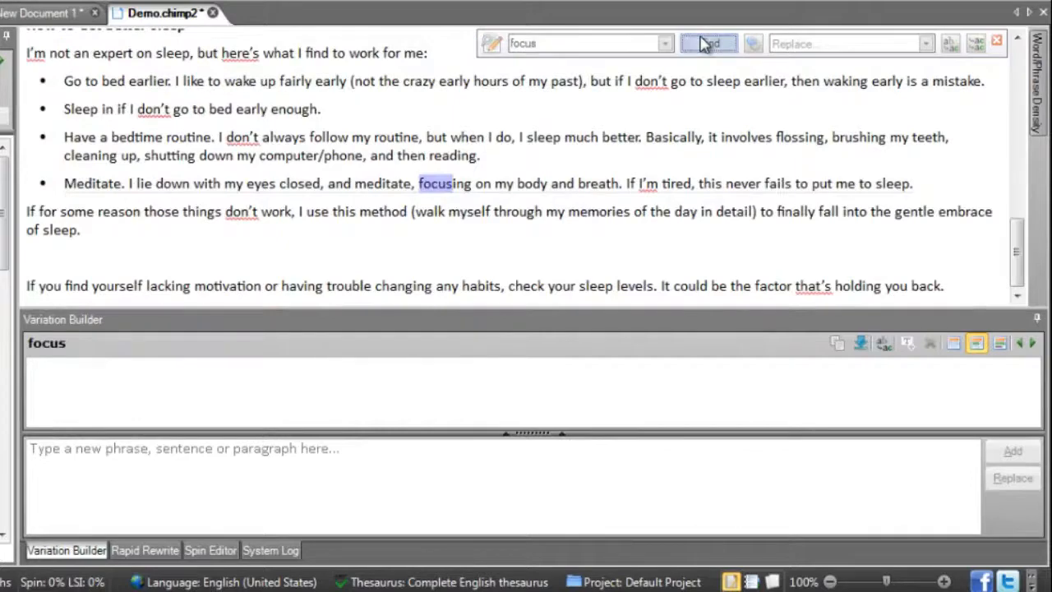
pyautogui.click(704, 42)
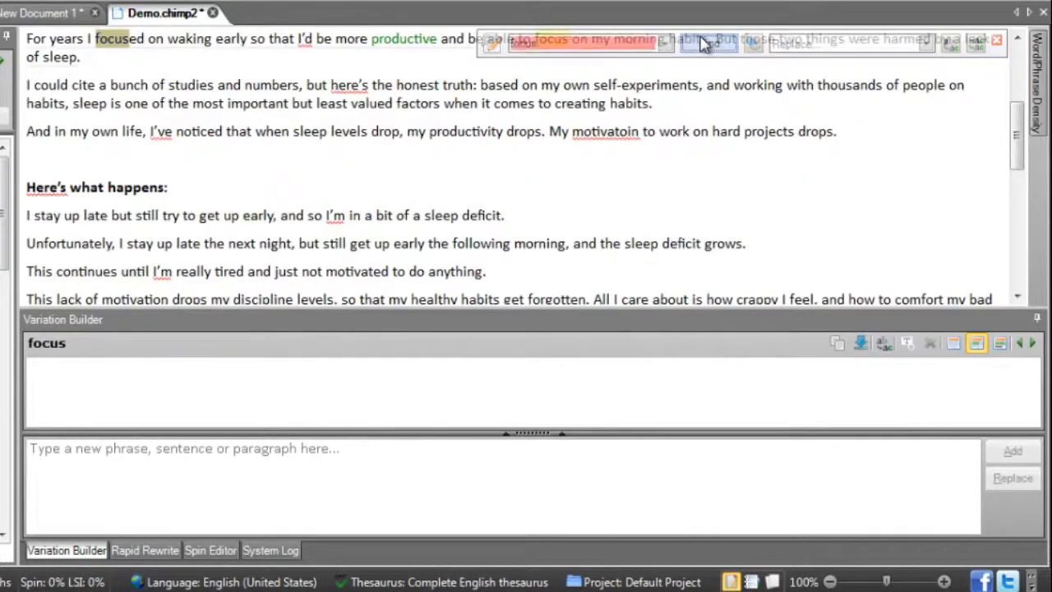
pyautogui.click(721, 102)
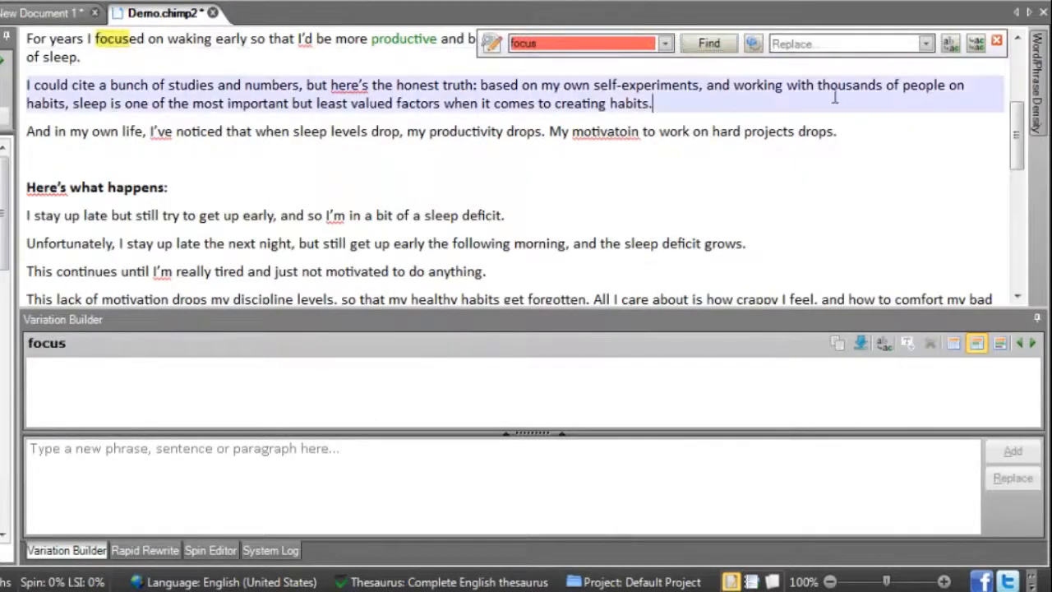
pyautogui.click(996, 41)
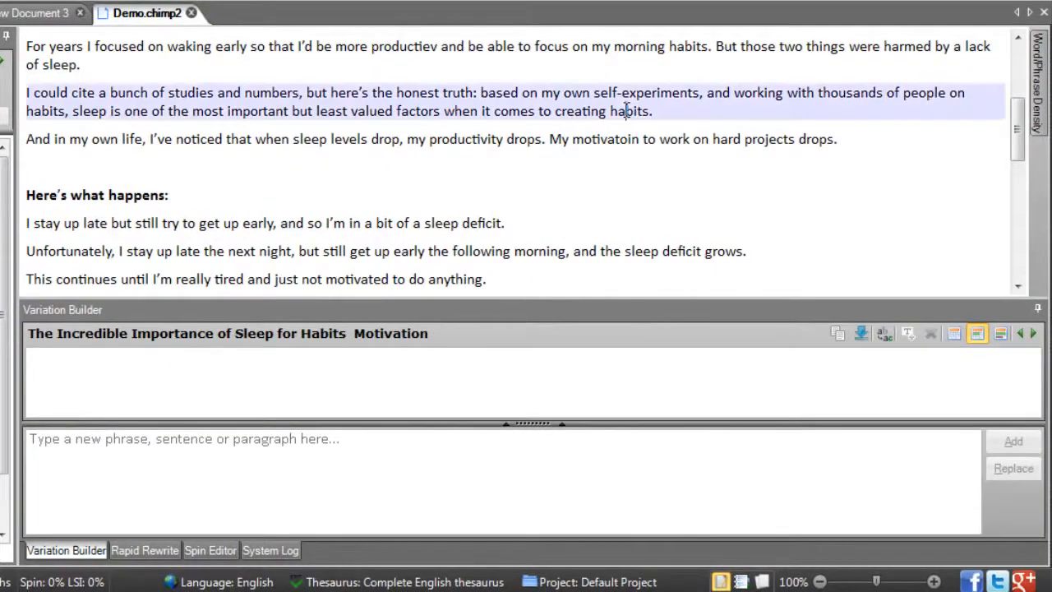
# Highlight the matching occurrences of "habits" by selecting that word after "creating", and clear the selection
pyautogui.doubleClick(626, 110)
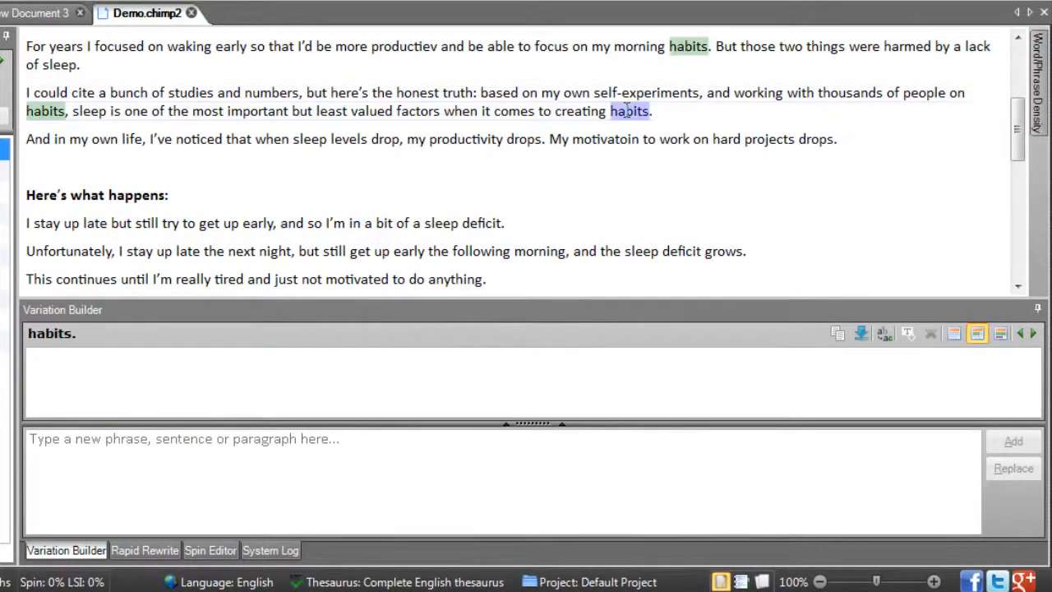
pyautogui.click(680, 113)
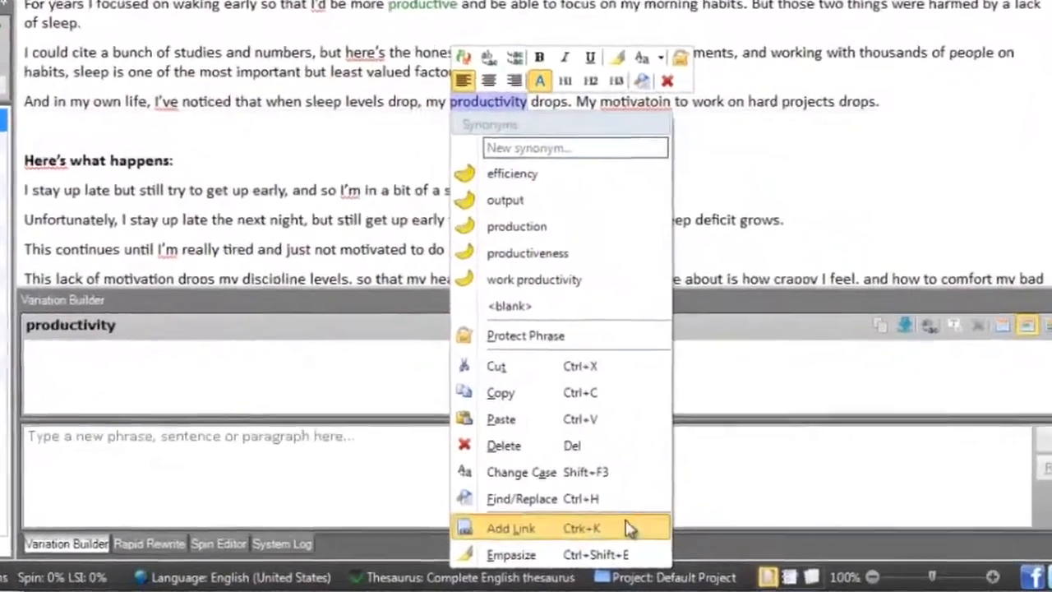
pyautogui.click(680, 542)
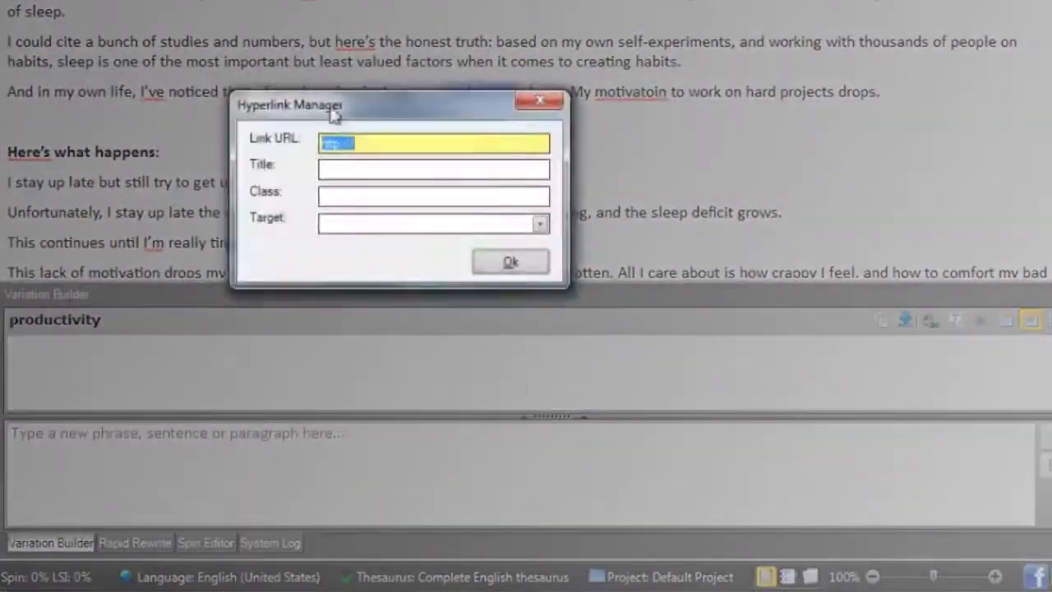
pyautogui.click(372, 141)
pyautogui.write('google.com')
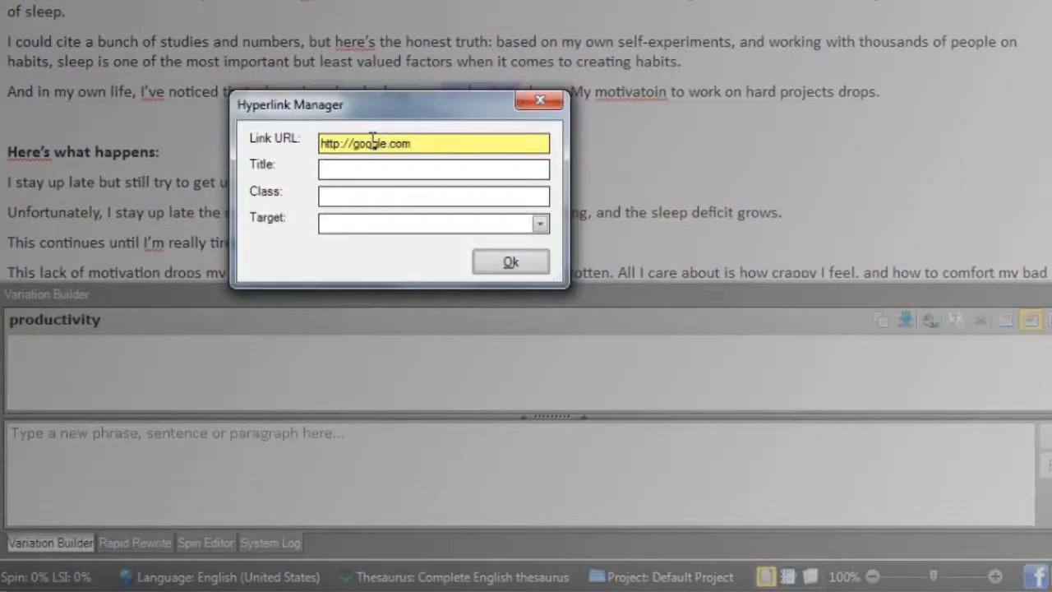
pyautogui.click(402, 169)
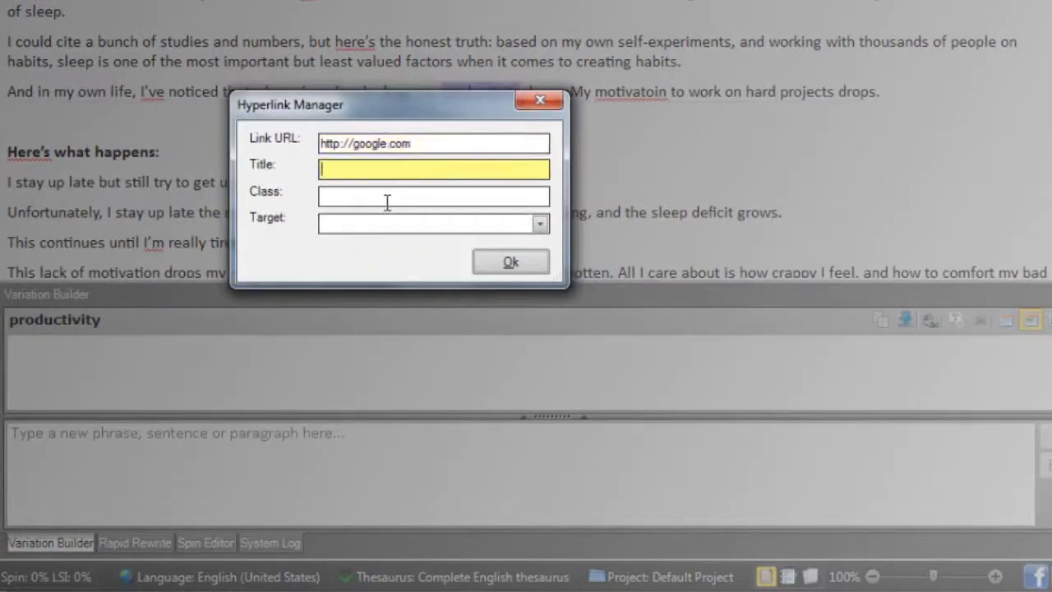
pyautogui.click(387, 202)
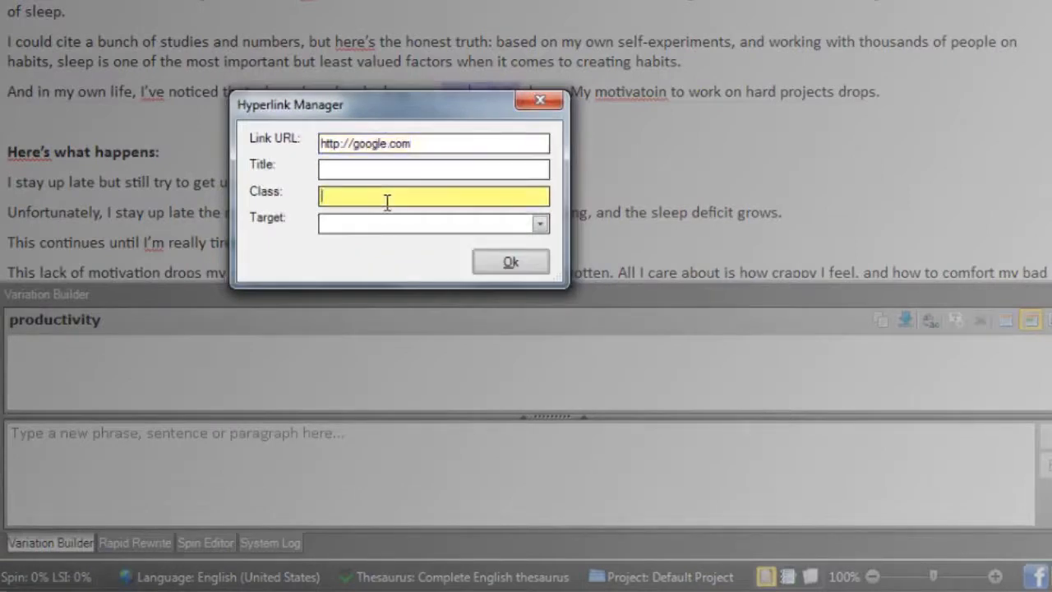
pyautogui.click(540, 225)
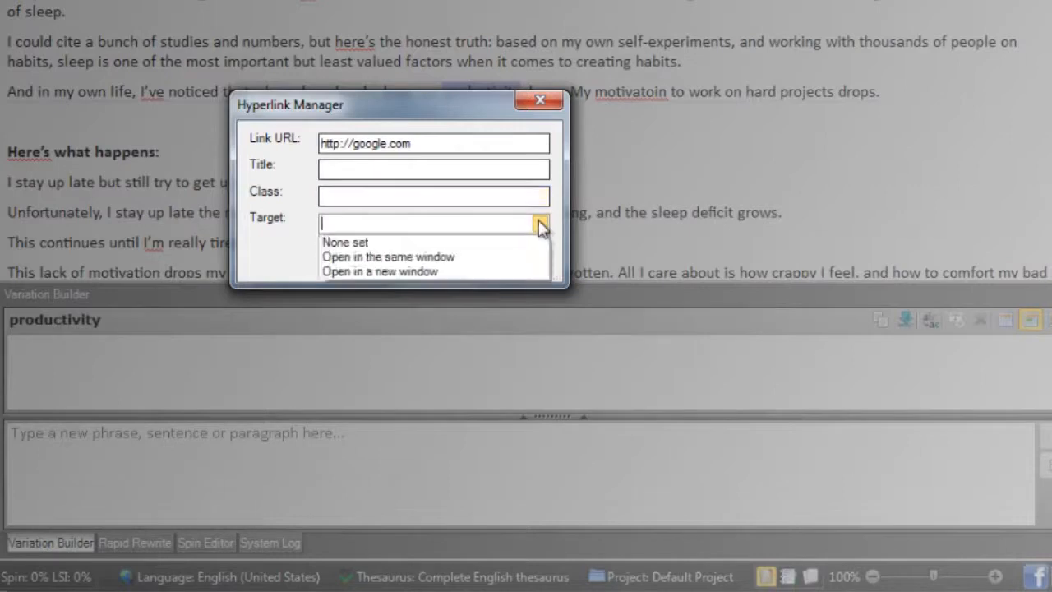
pyautogui.click(426, 279)
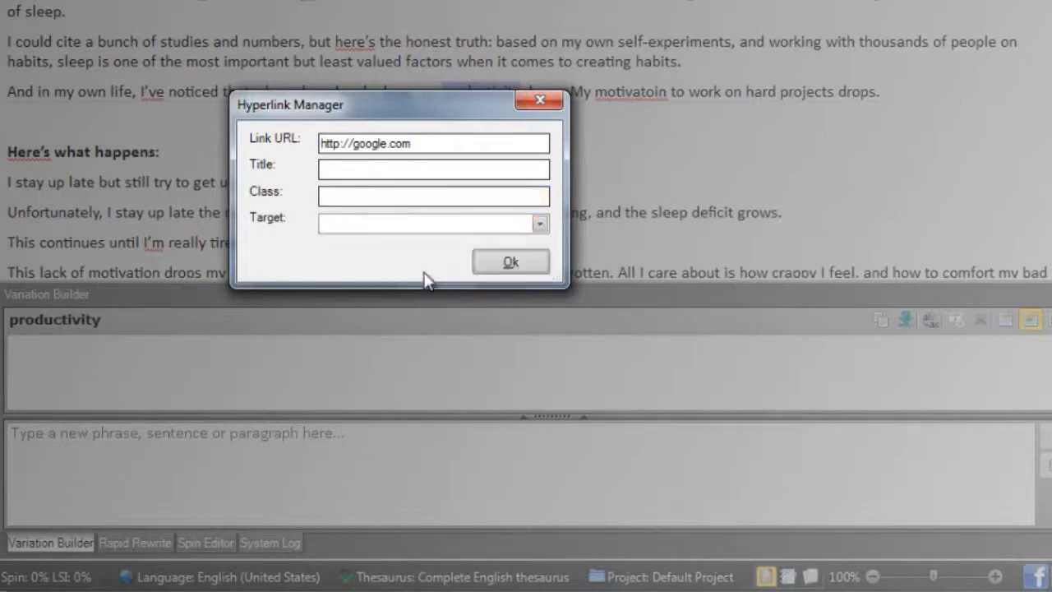
pyautogui.click(510, 263)
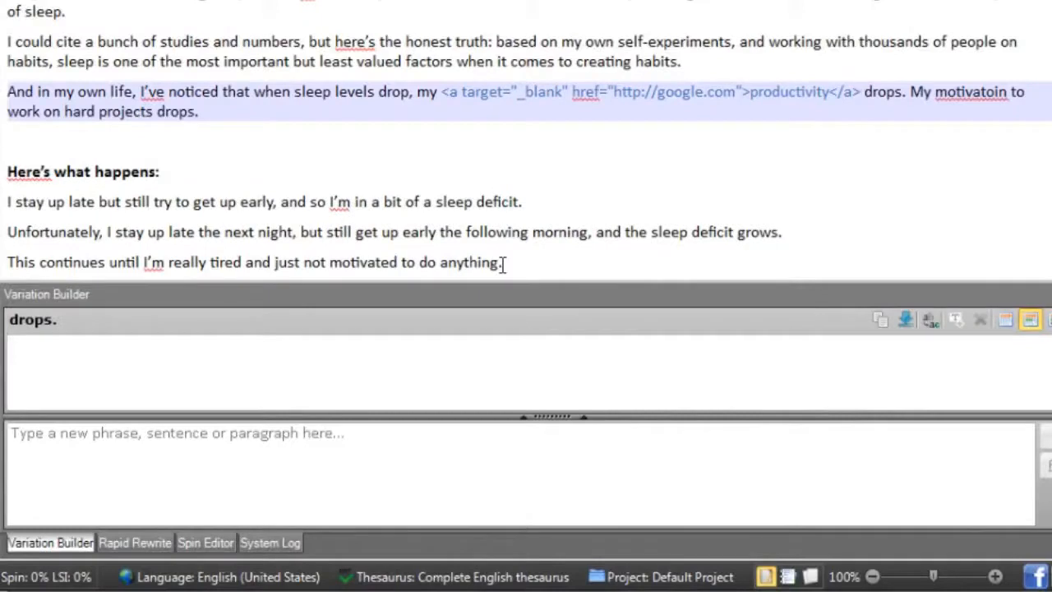
# Apply Emphasize to the word "deficit" in the sentence beginning "I stay up late" to create formatted variations
pyautogui.click(550, 203)
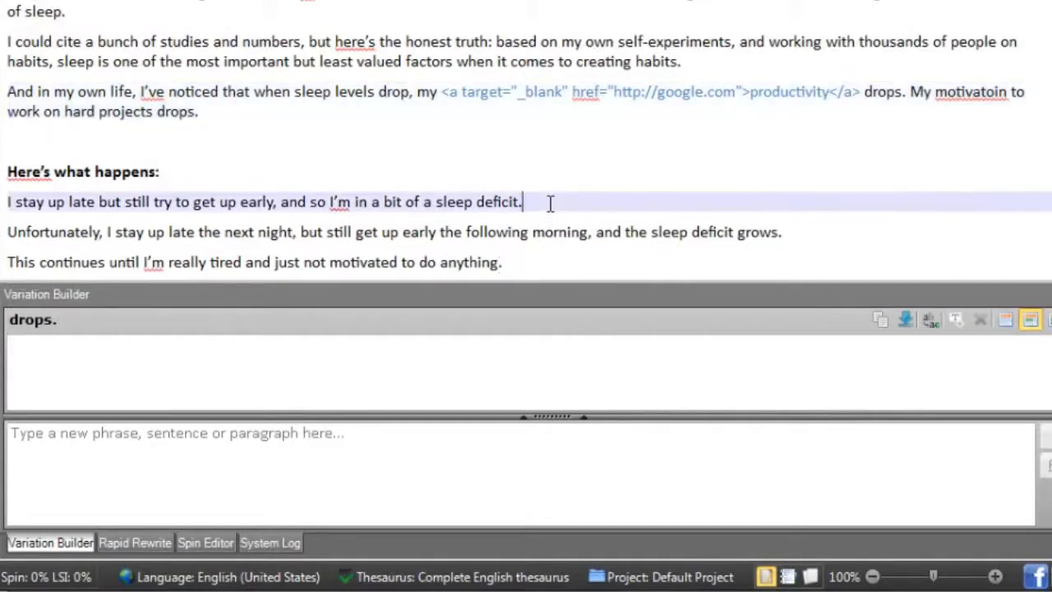
pyautogui.rightClick(496, 202)
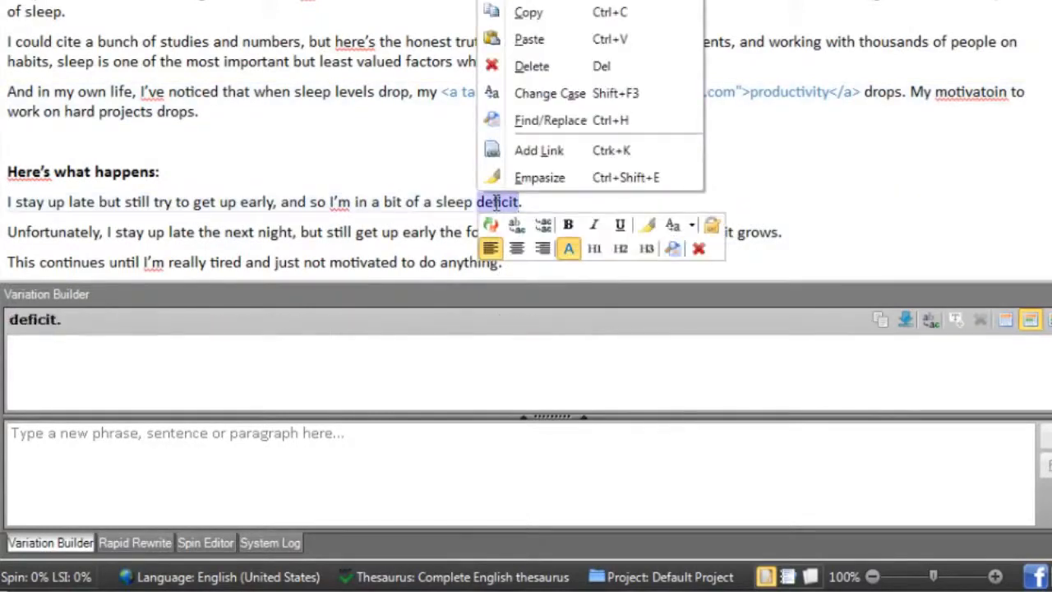
pyautogui.click(580, 176)
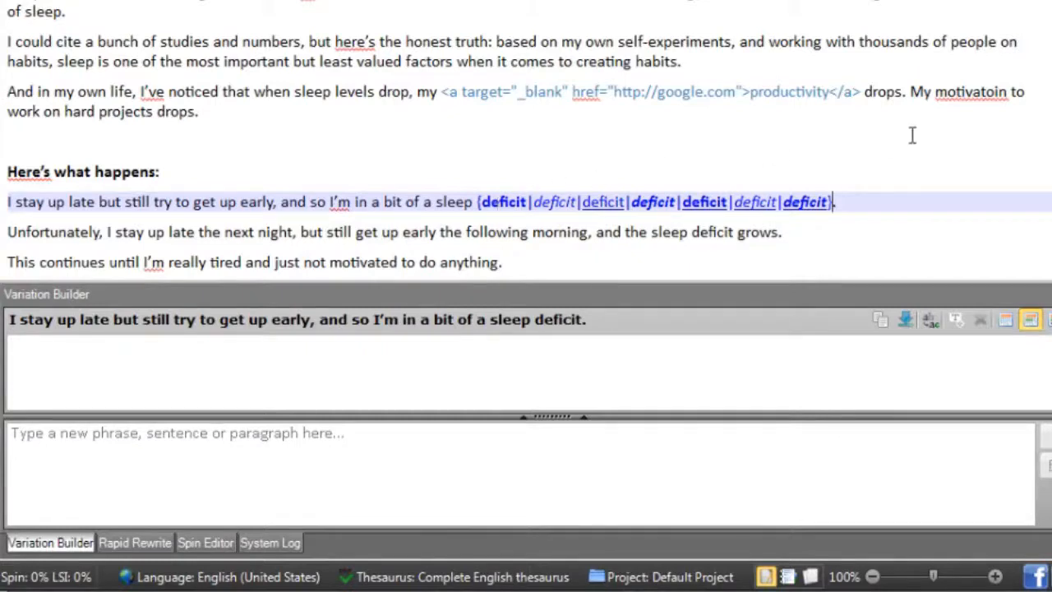
# Correct "motivatoin" to "motivation" using the spelling suggestion, and bring up the options for the misspelled "learened"
pyautogui.rightClick(947, 92)
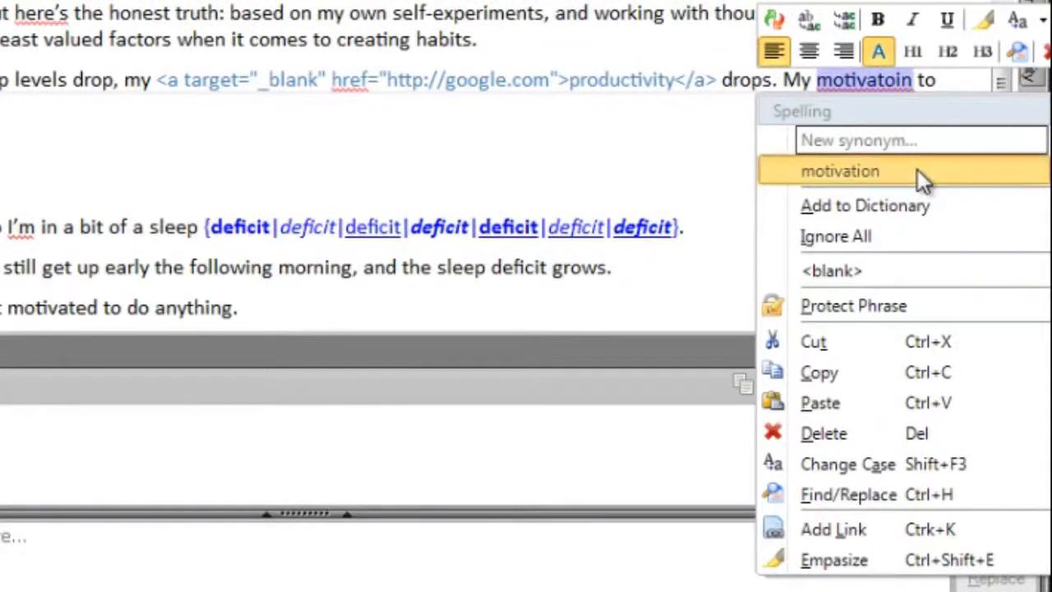
pyautogui.click(918, 171)
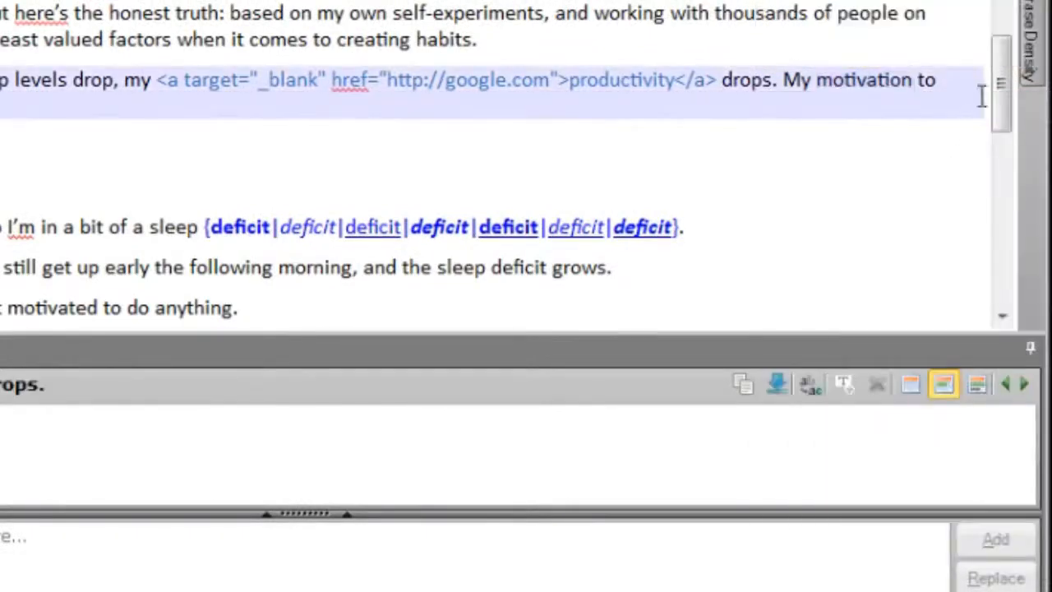
pyautogui.moveTo(994, 79); pyautogui.dragTo(995, 64)
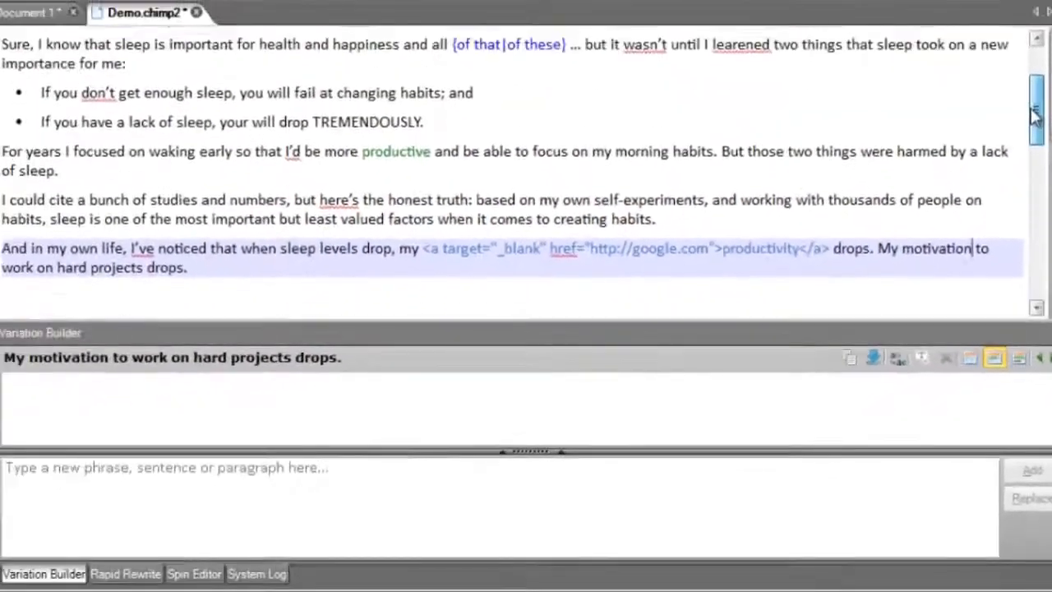
pyautogui.moveTo(1019, 111); pyautogui.dragTo(1021, 98)
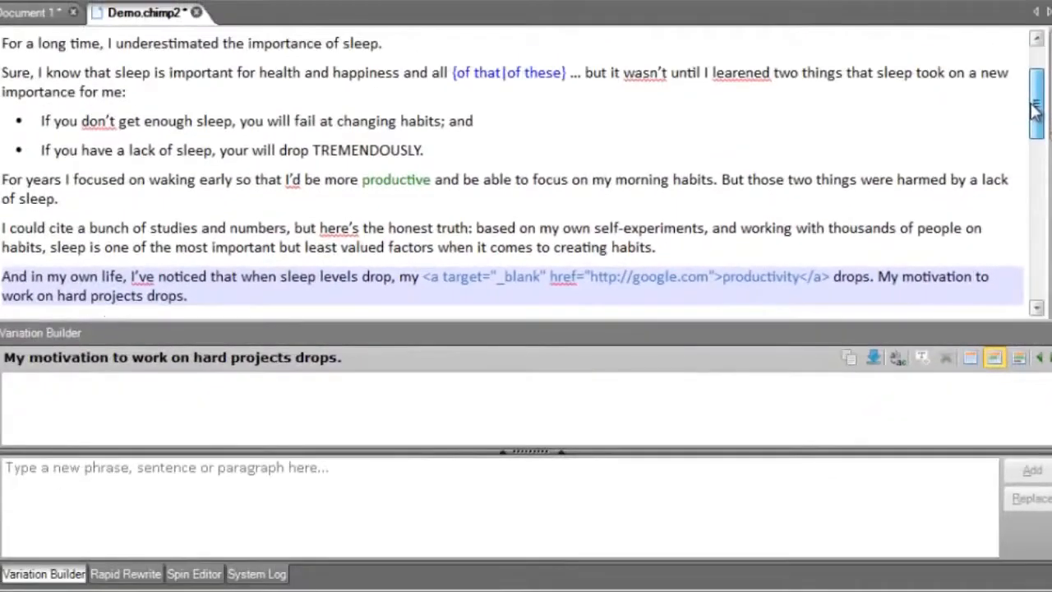
pyautogui.rightClick(734, 72)
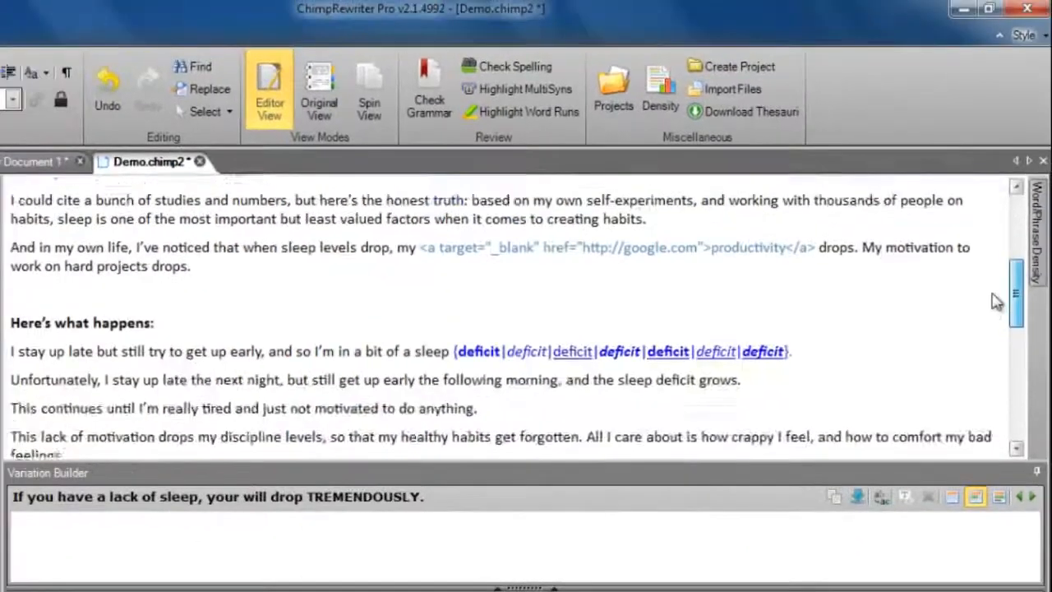
# Run the grammar check on the article and replace the redundant expression "my own life" with "my life"
pyautogui.moveTo(993, 298); pyautogui.dragTo(992, 287)
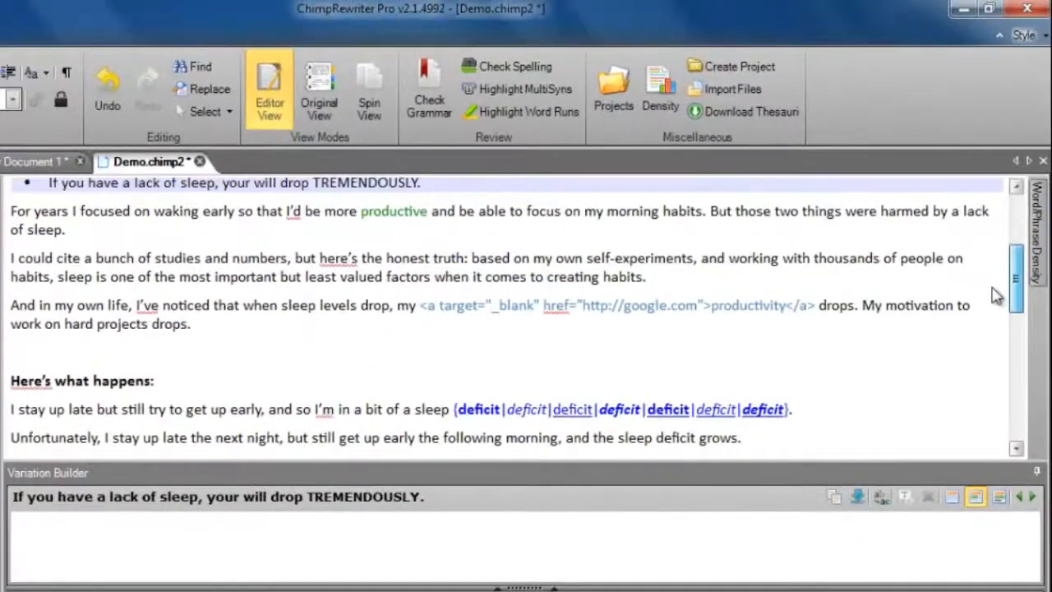
pyautogui.click(427, 82)
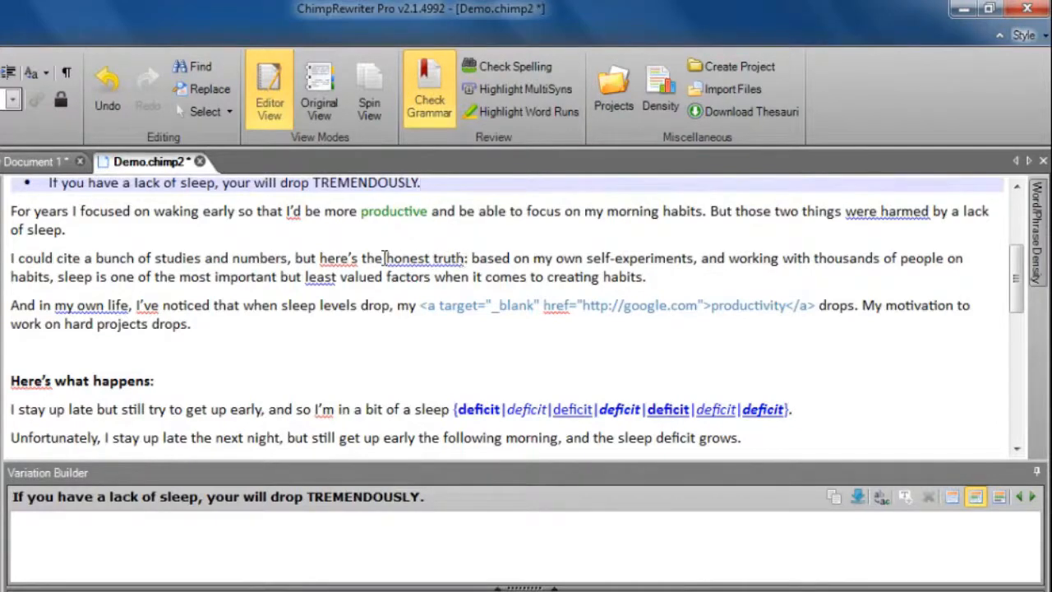
pyautogui.rightClick(72, 306)
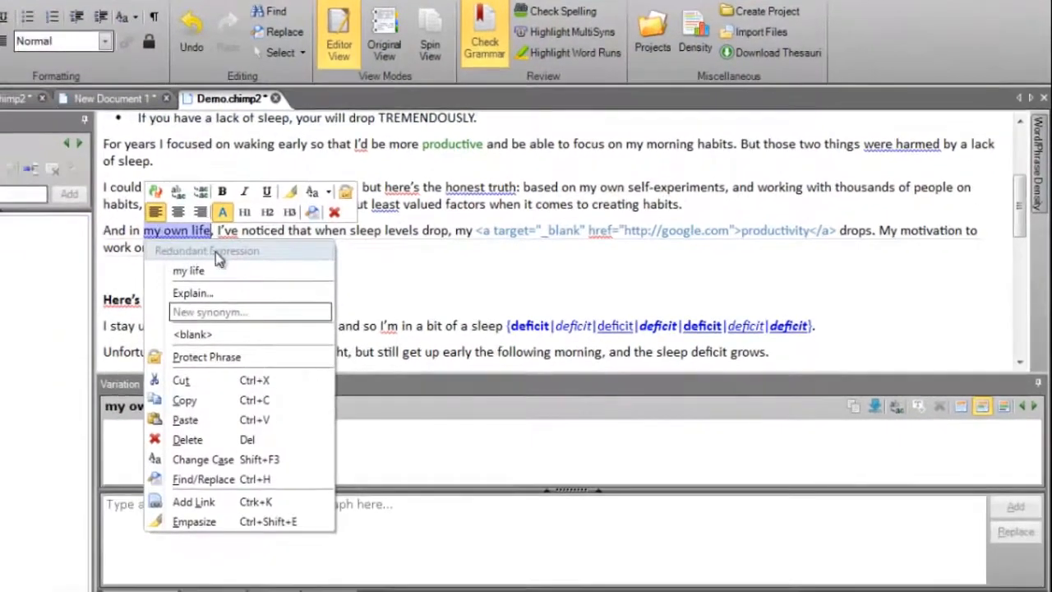
pyautogui.click(255, 271)
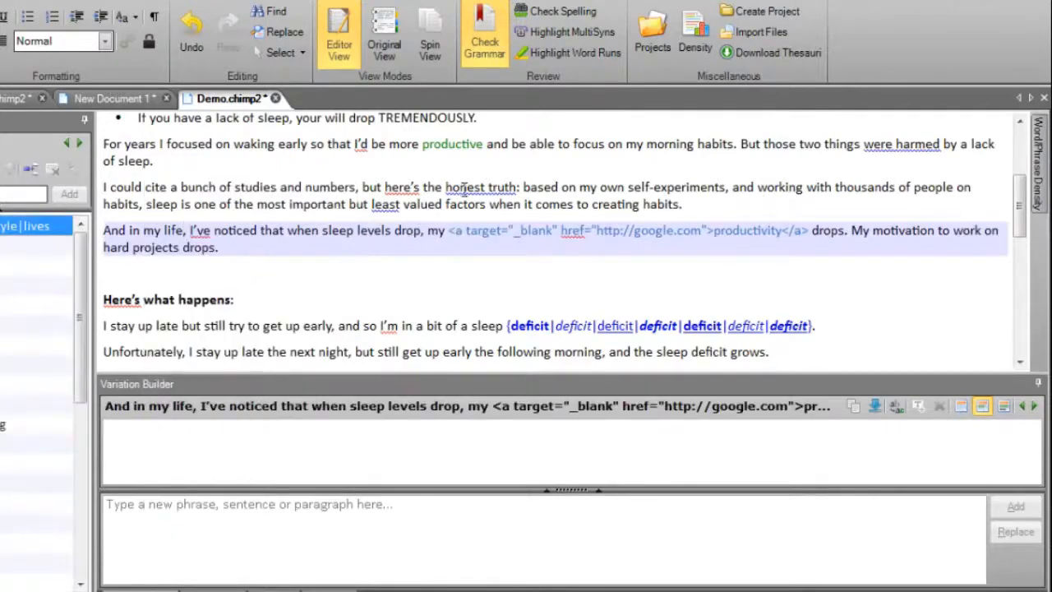
# View the grammar explanation for the flagged phrase "honest truth" and close it
pyautogui.rightClick(464, 188)
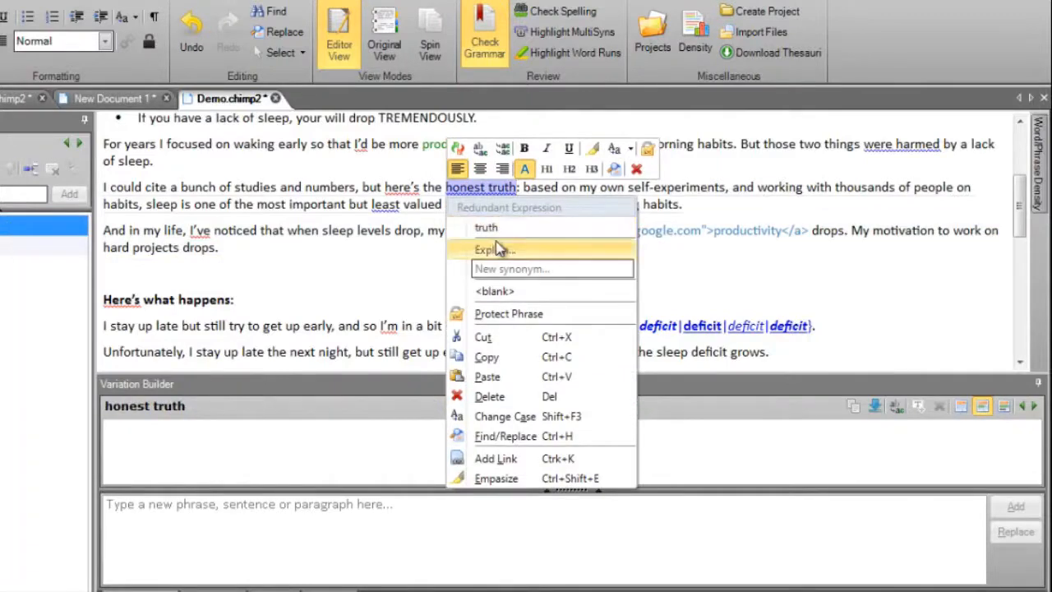
pyautogui.click(551, 249)
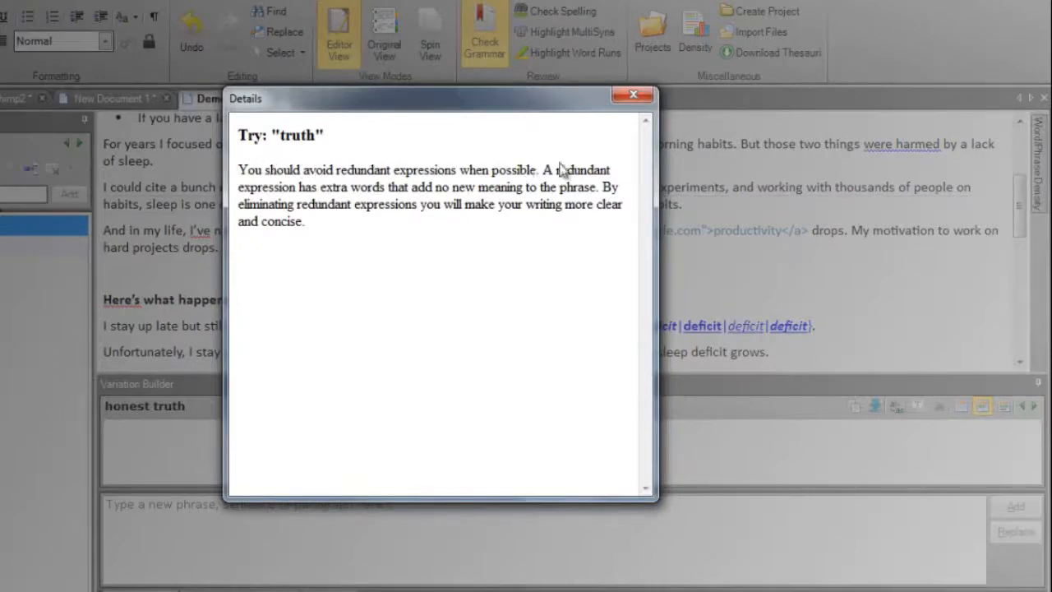
pyautogui.click(633, 95)
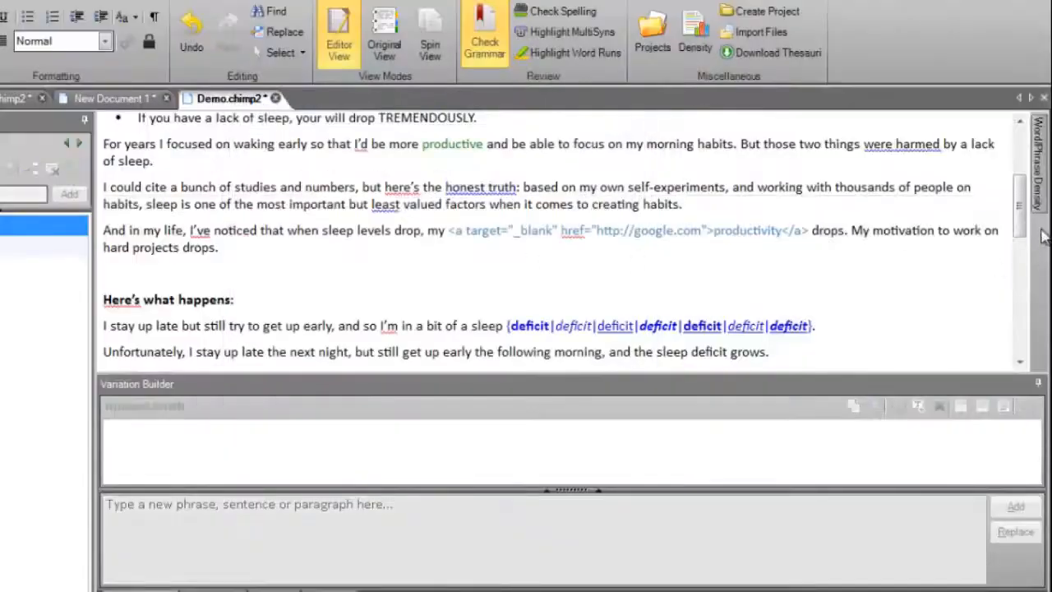
# Spin together the paragraphs from "For a long time" through "hard projects drops." as alternatives of one block
pyautogui.scroll(3, 1020, 201)
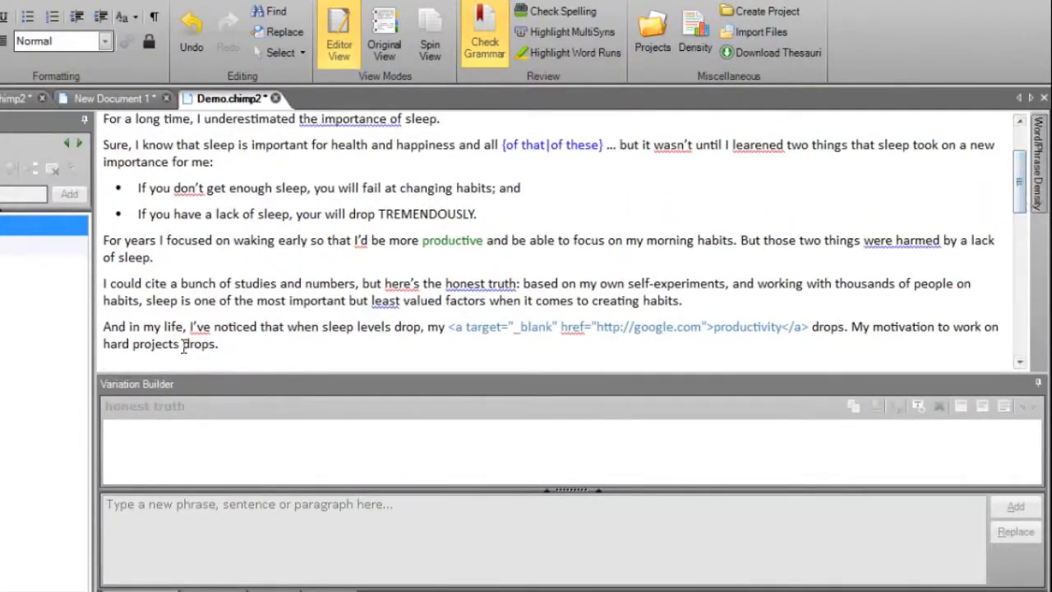
pyautogui.moveTo(225, 347); pyautogui.dragTo(97, 122)
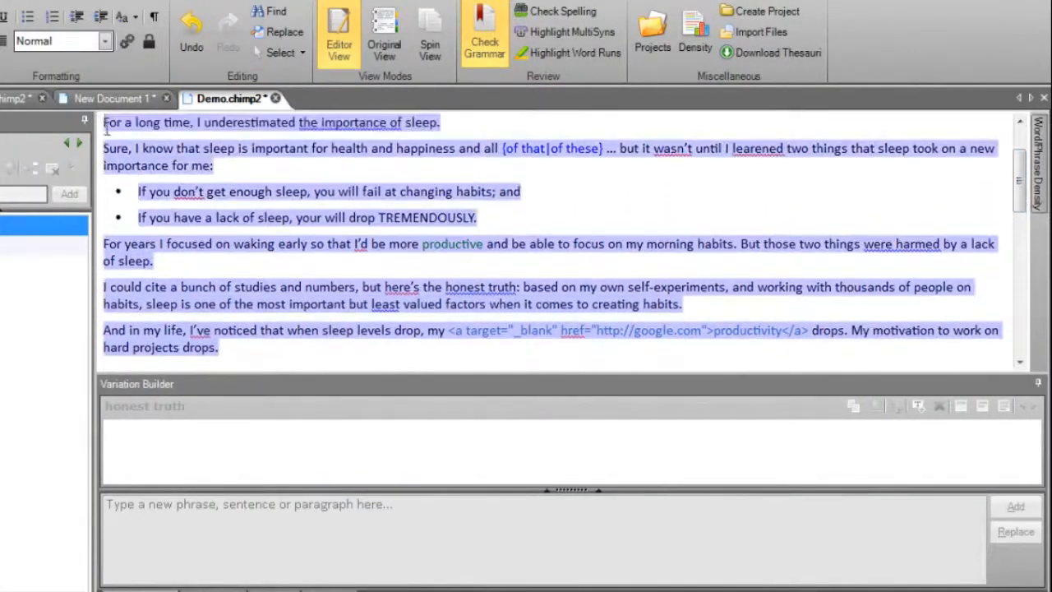
pyautogui.rightClick(155, 122)
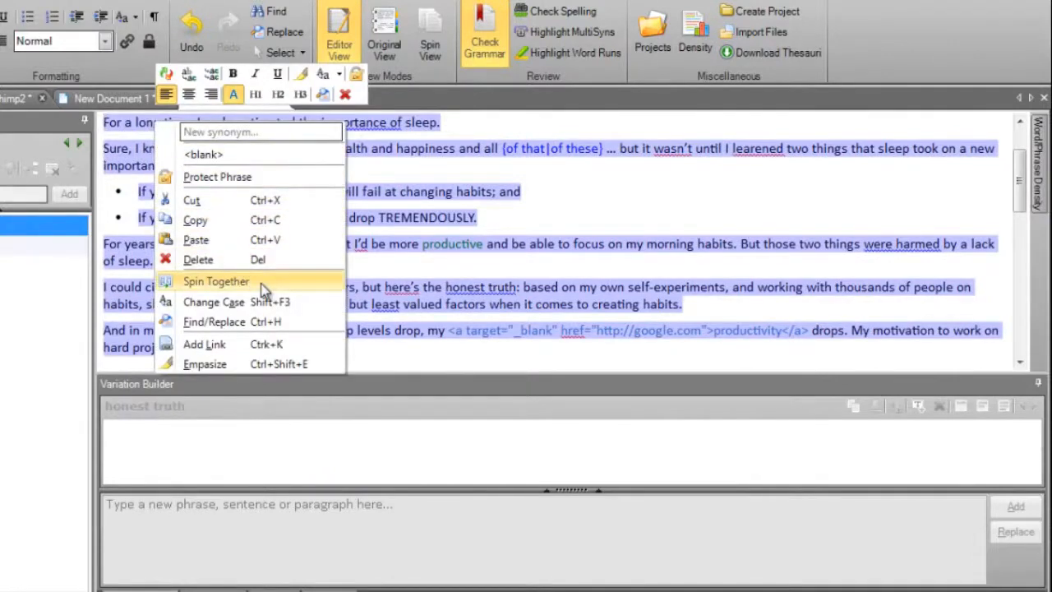
pyautogui.click(216, 281)
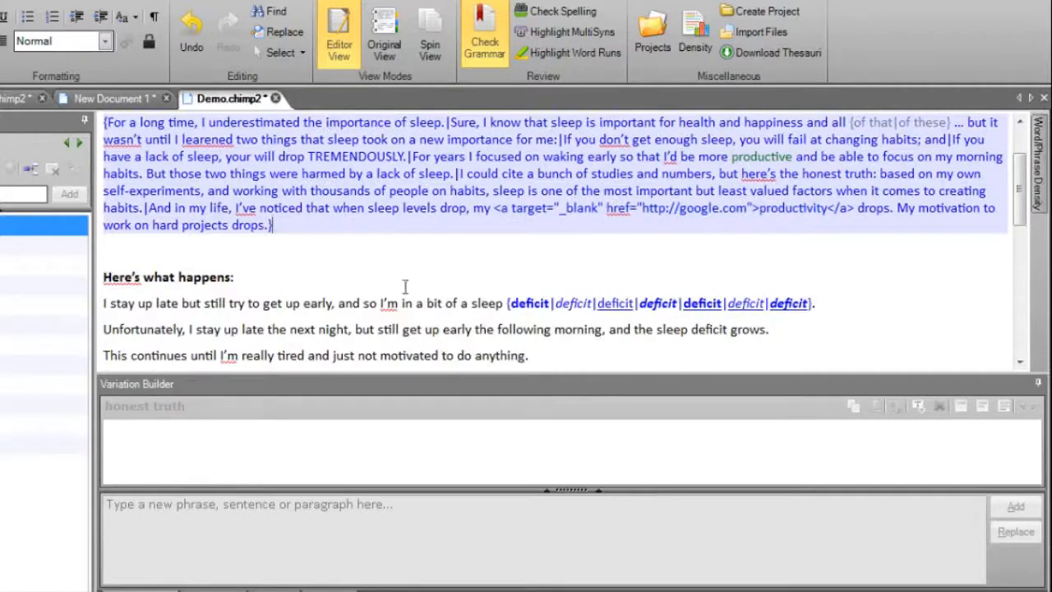
# Select the entire combined spin block under the byline to examine its extent and variations
pyautogui.scroll(1, 1018, 185)
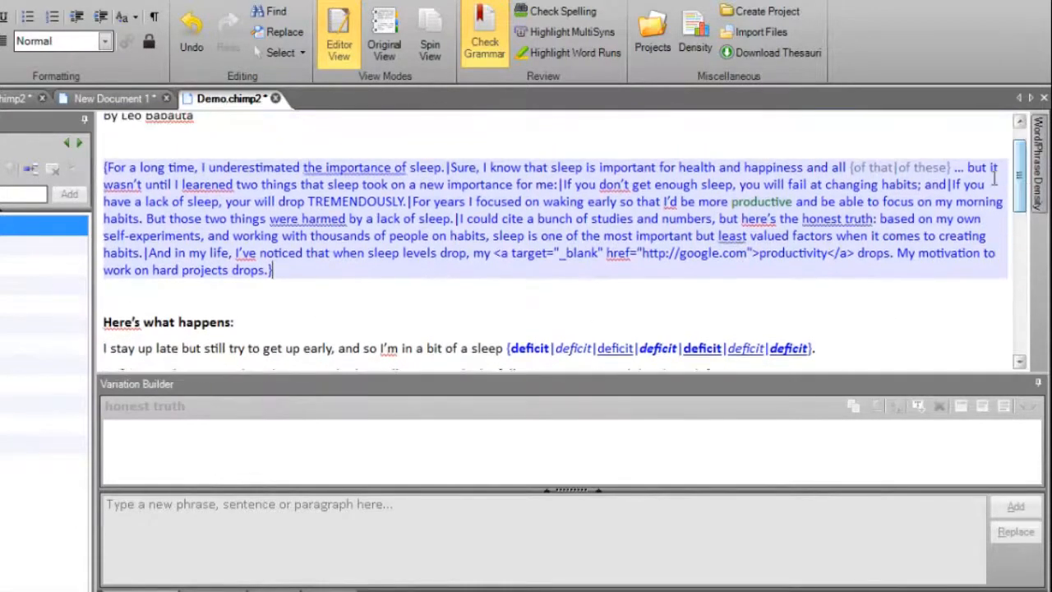
pyautogui.moveTo(279, 271); pyautogui.dragTo(102, 173)
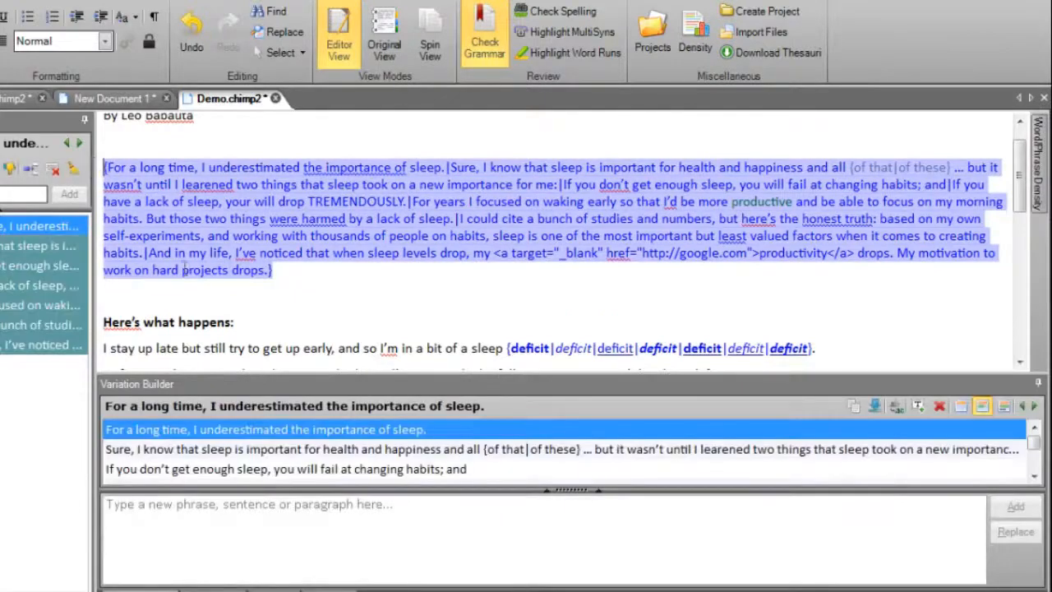
pyautogui.click(272, 270)
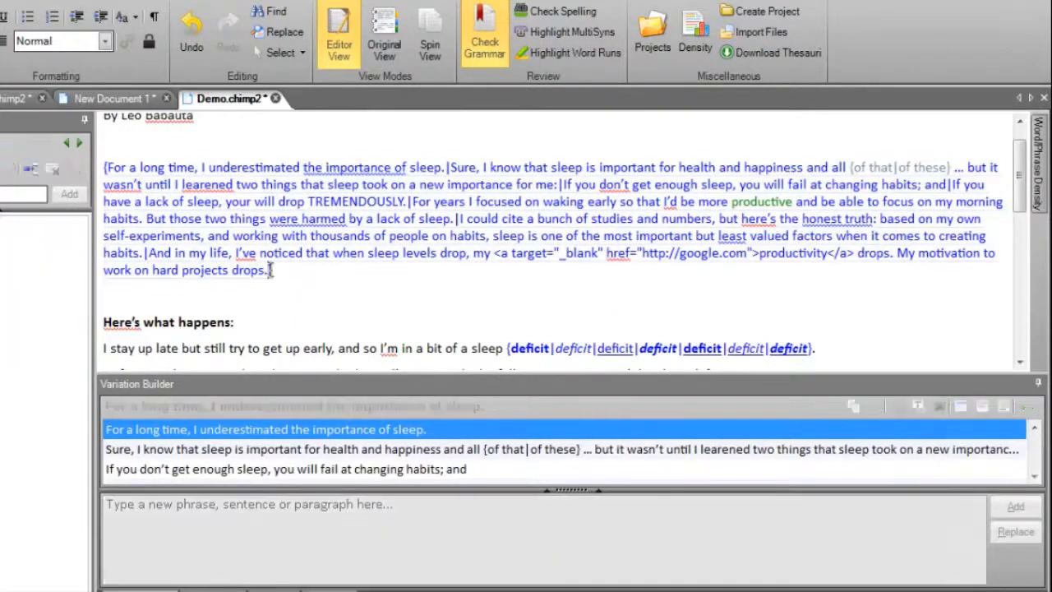
pyautogui.moveTo(104, 168); pyautogui.dragTo(275, 270)
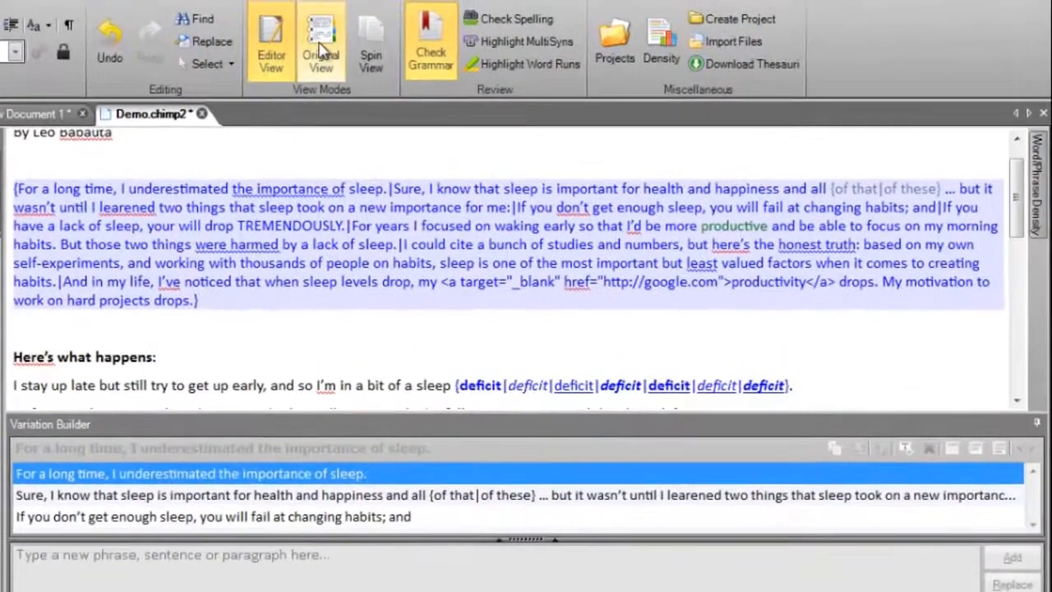
# Preview the article in Original View and Spin View, and correct "learened" to "learned" in the spun text
pyautogui.click(322, 51)
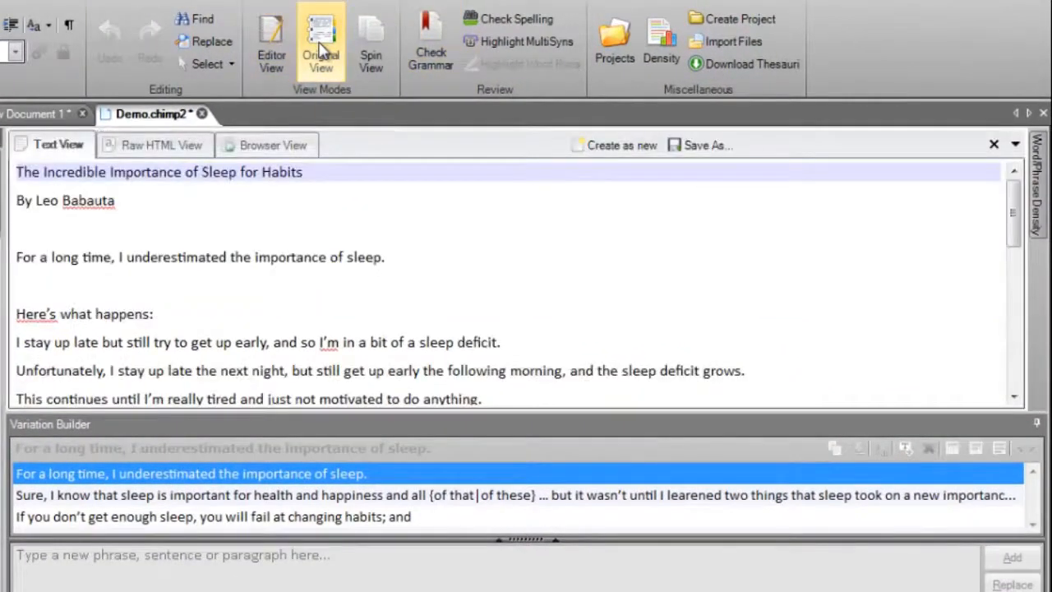
pyautogui.click(370, 49)
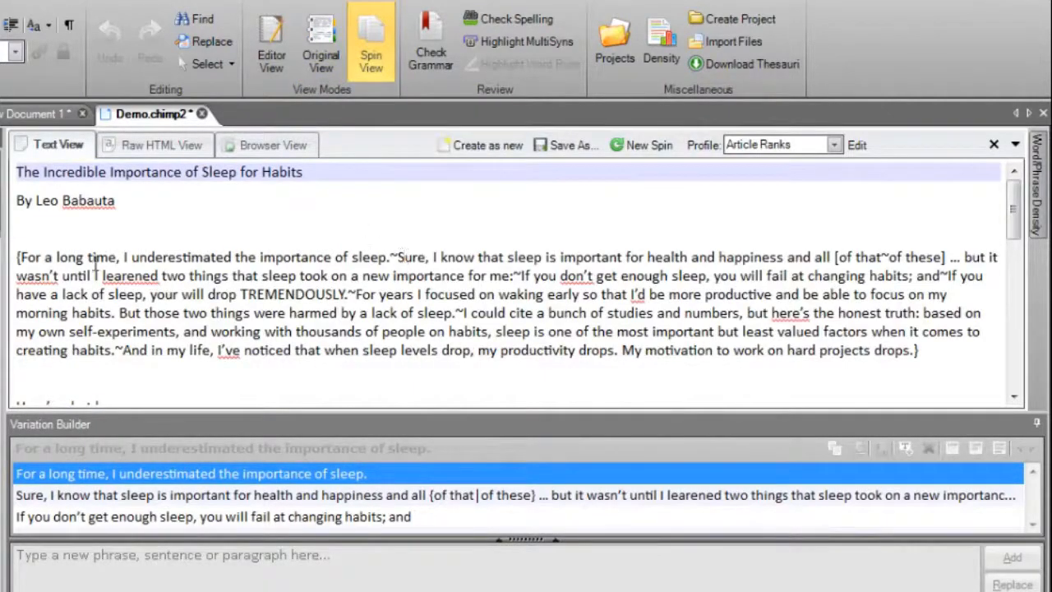
pyautogui.rightClick(123, 276)
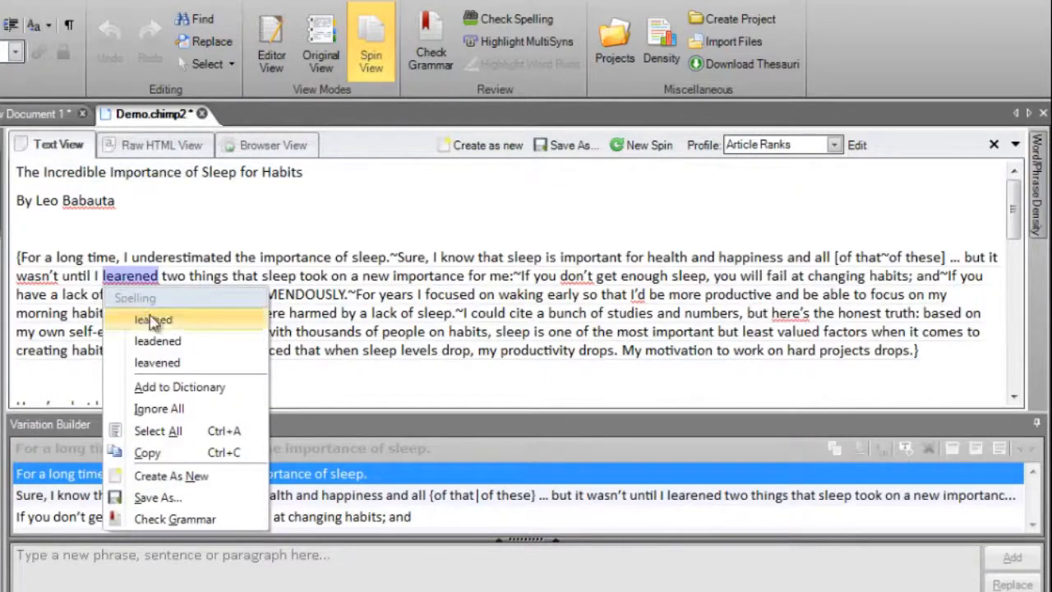
pyautogui.click(186, 320)
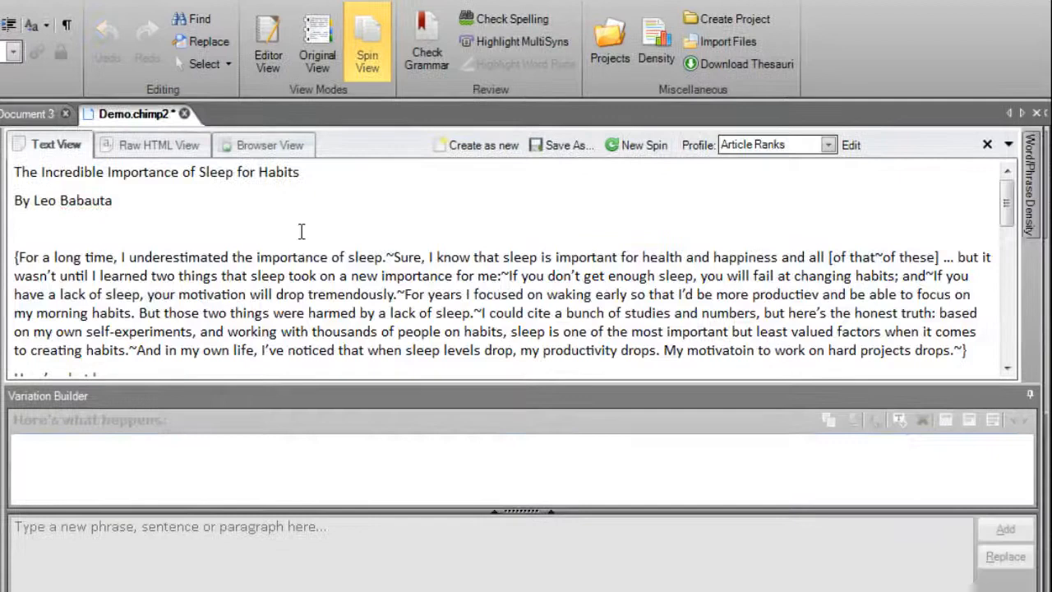
# Create a new document from the spun article text and show that document in Spin View
pyautogui.press('Menu')
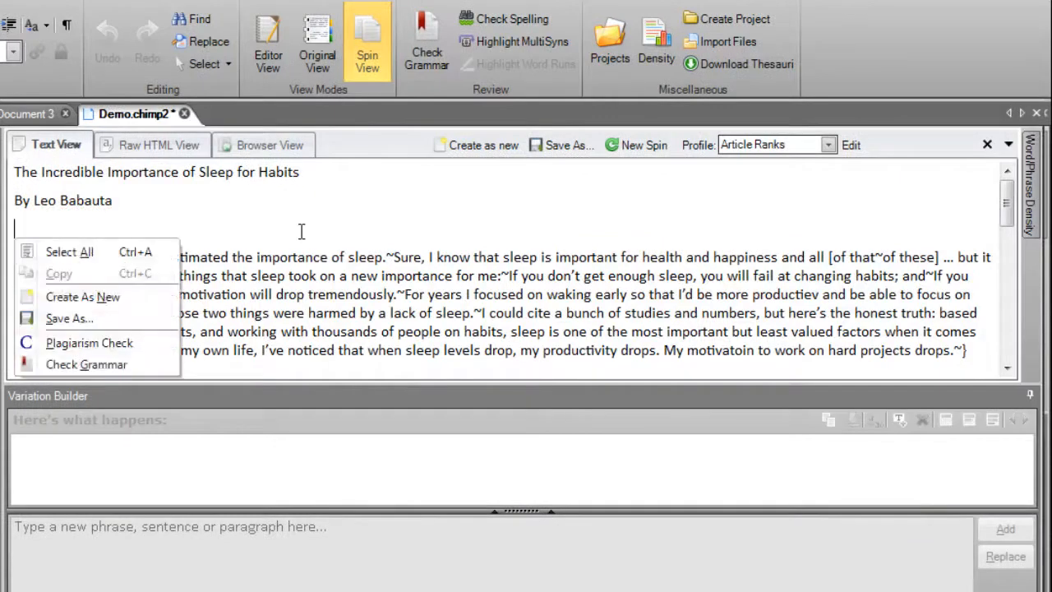
pyautogui.click(134, 303)
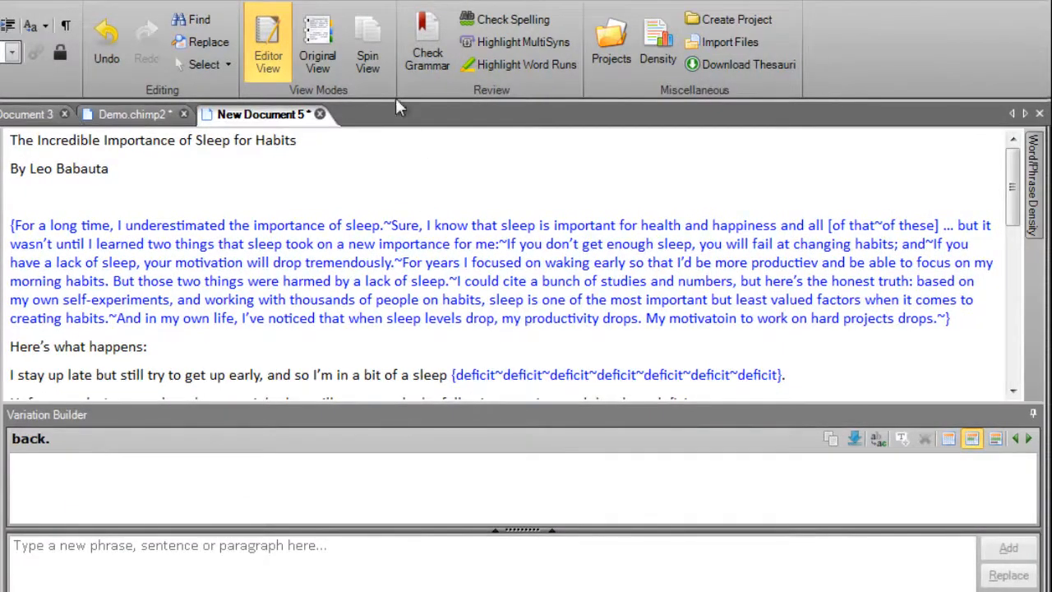
pyautogui.click(367, 51)
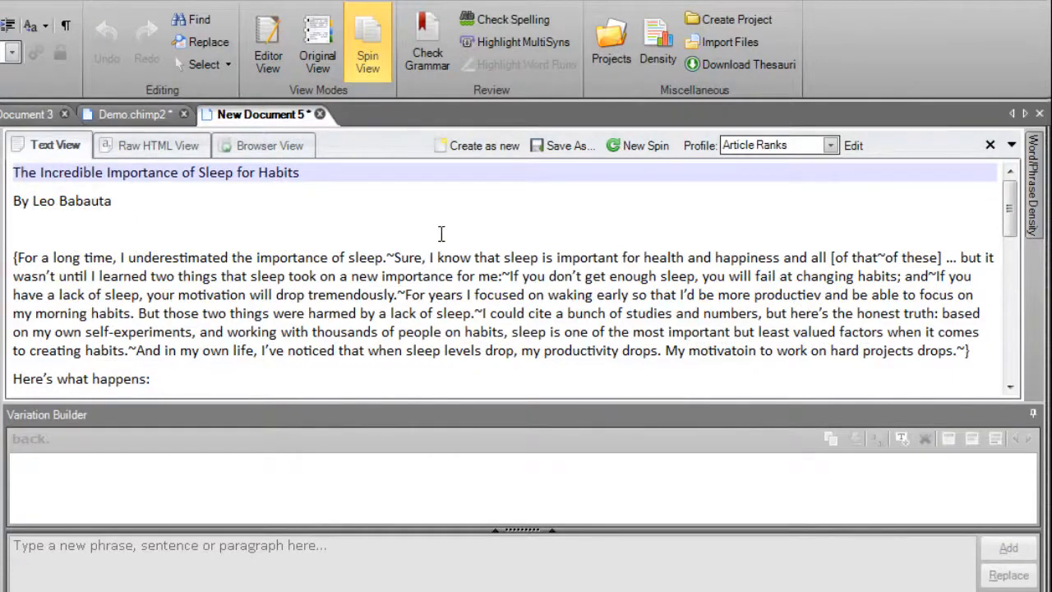
# Save the new document's spun text as a text file named sleep-3 in the Documents library
pyautogui.rightClick(429, 223)
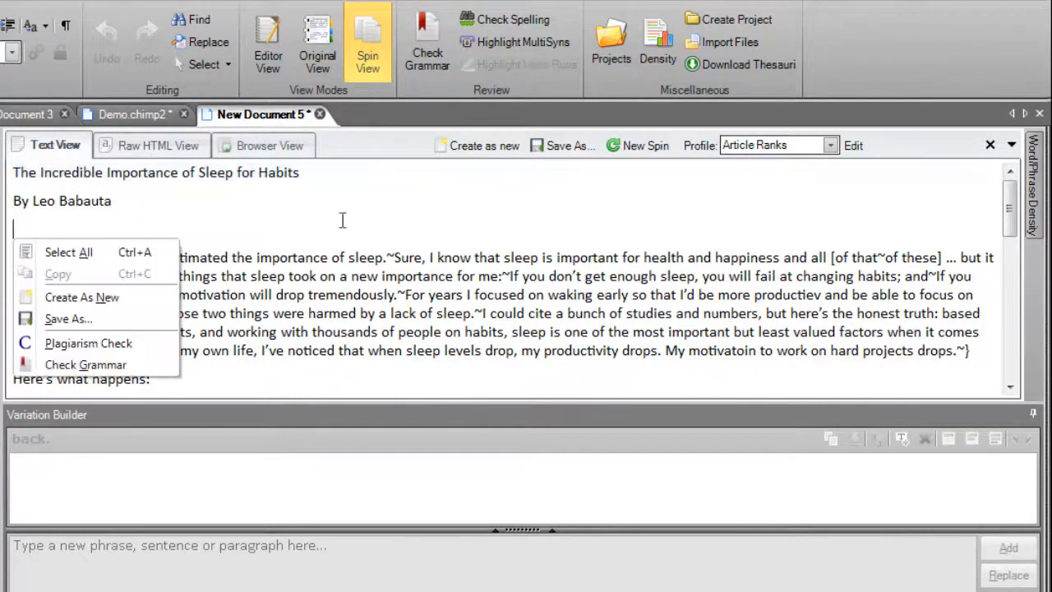
pyautogui.click(136, 320)
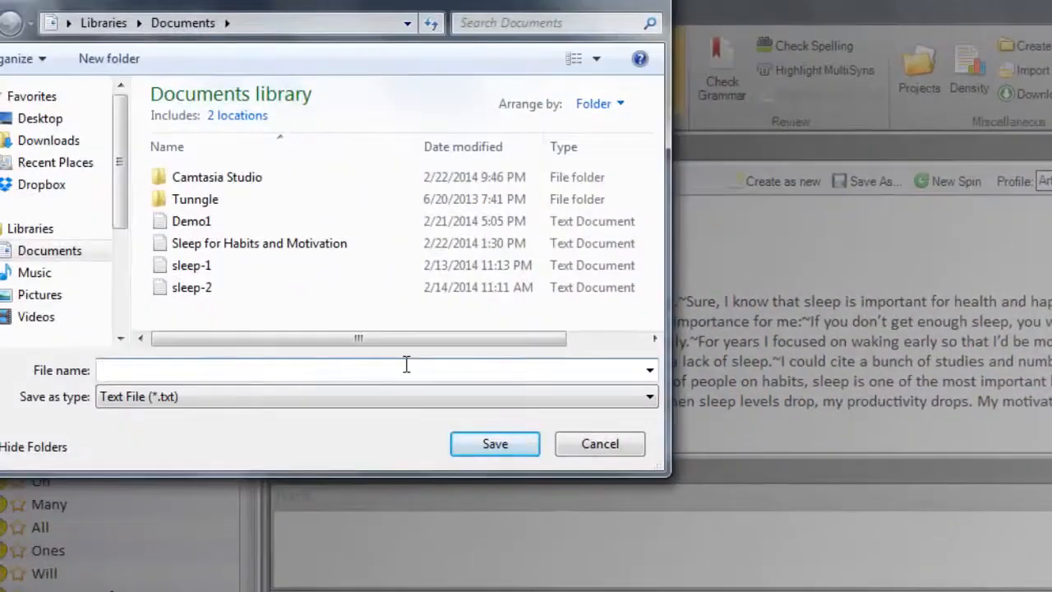
pyautogui.write('sleep-3')
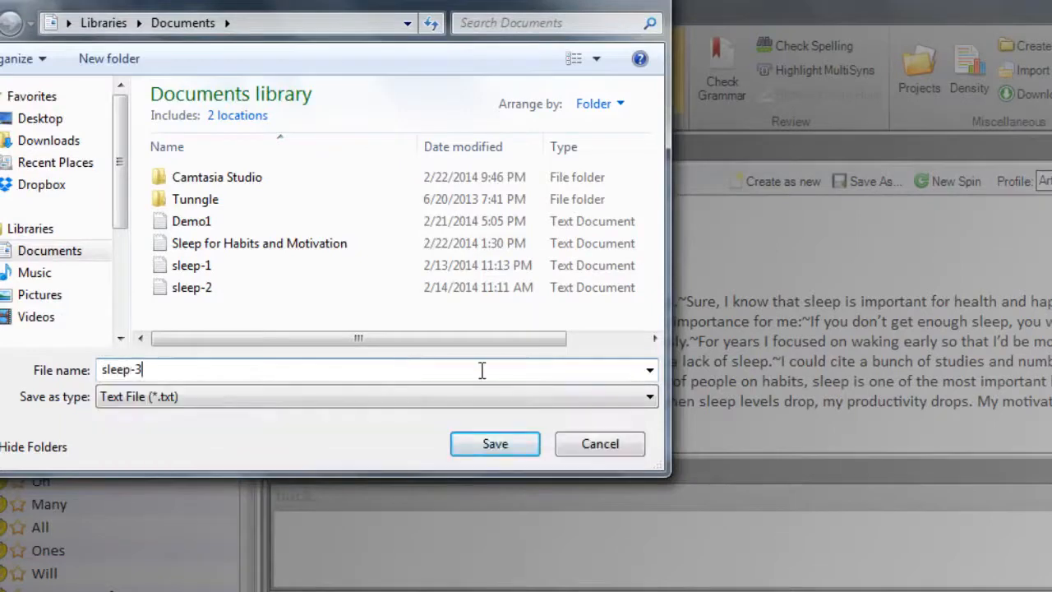
pyautogui.press('Return')
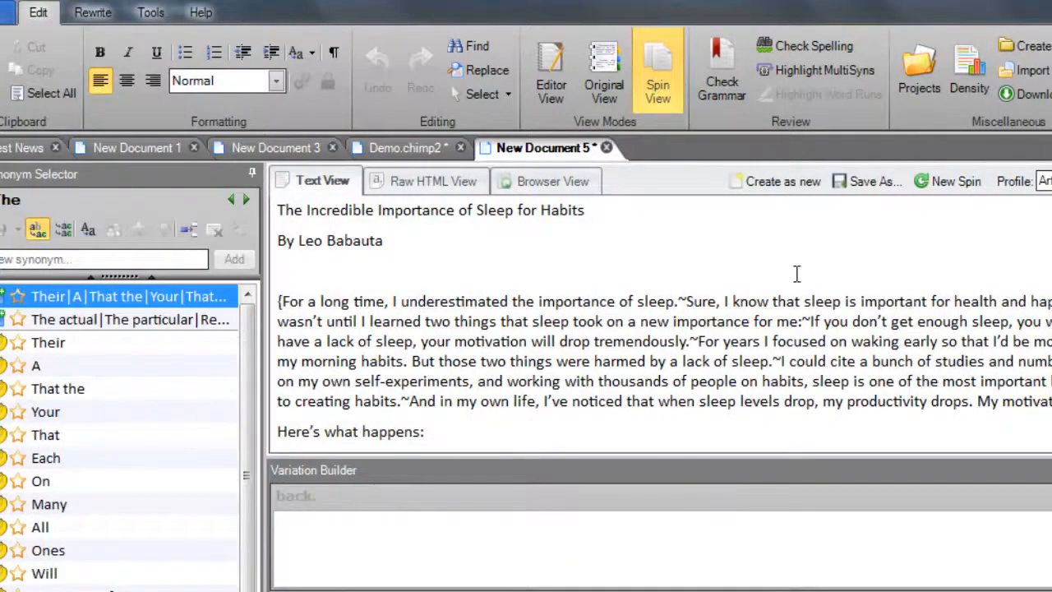
# Start a plagiarism check on the new document's spun text
pyautogui.hotkey('shift', 'F10')
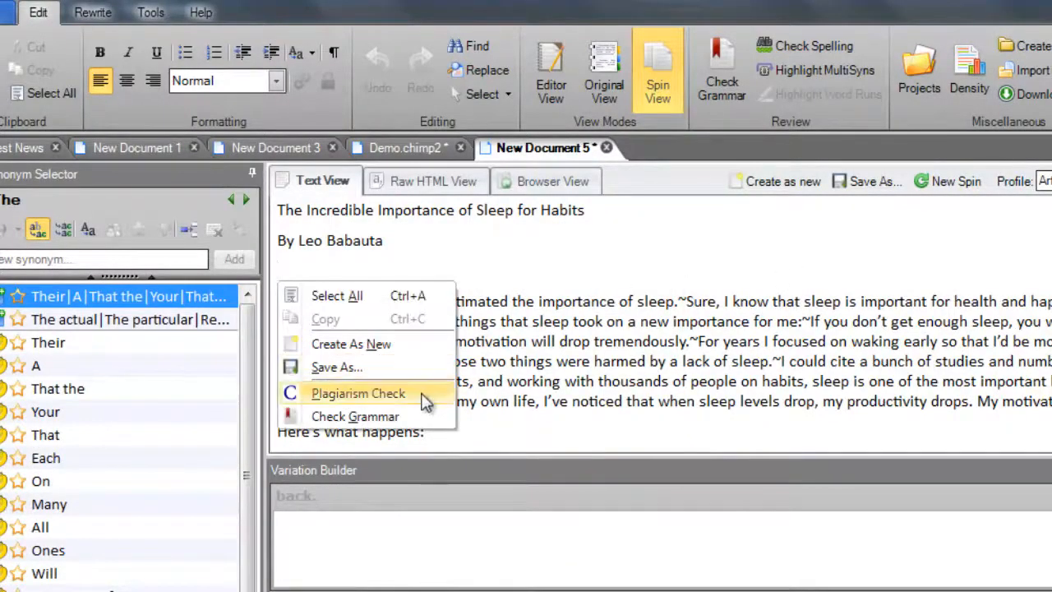